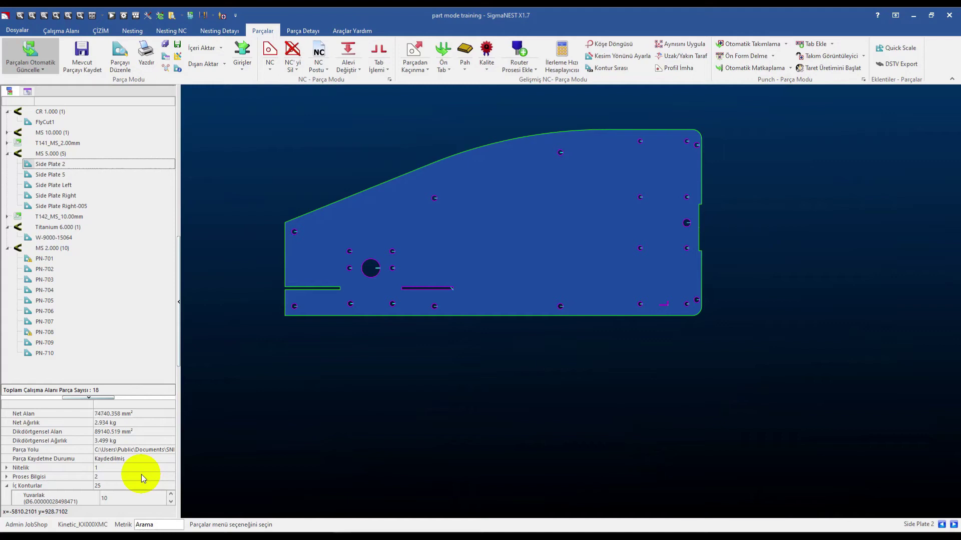
Step: Browse the drilling and tooling options, then auto-drill every hole of Side Plate 2 with Otomatik Matkaplama
{"action": "left_click", "coordinate": [789, 68]}
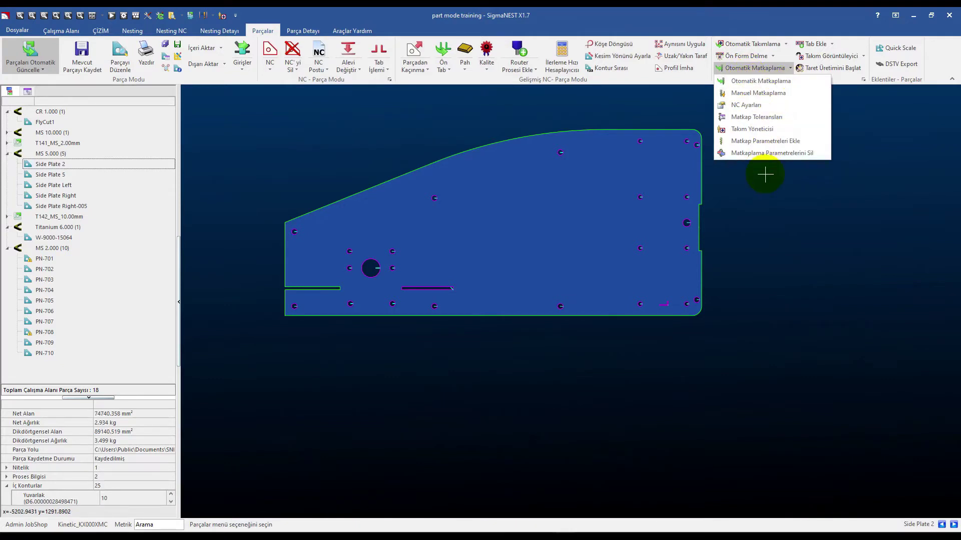
{"action": "left_click", "coordinate": [769, 82]}
{"action": "left_click", "coordinate": [786, 45]}
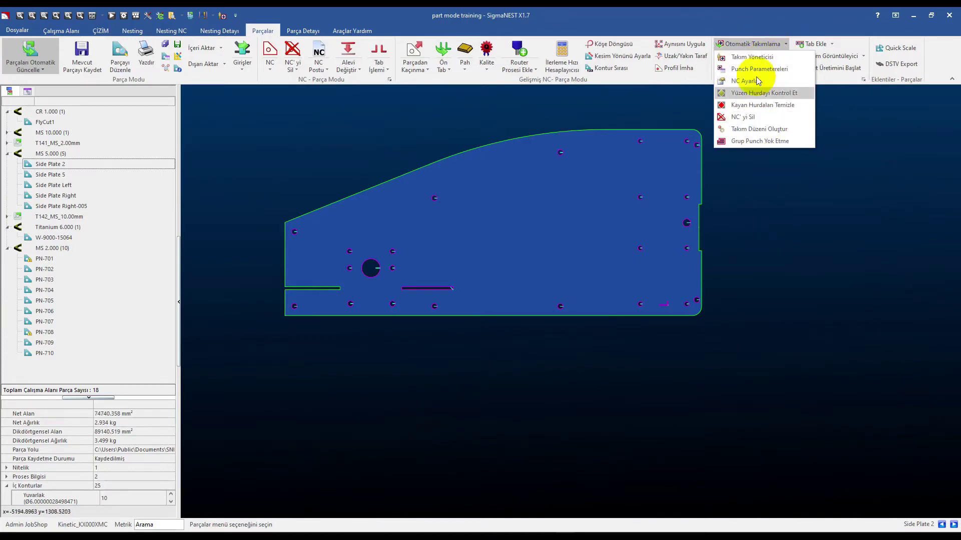
{"action": "left_click", "coordinate": [755, 208]}
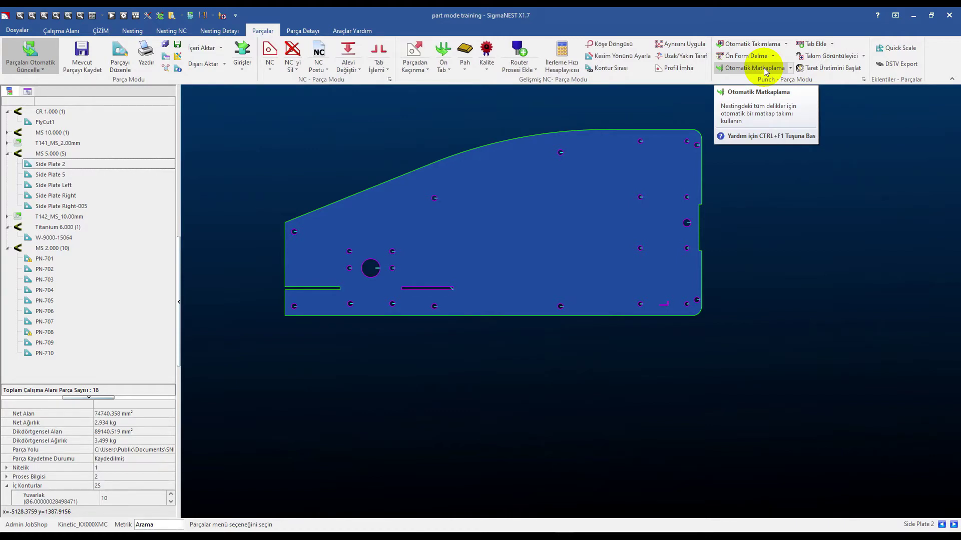
{"action": "left_click", "coordinate": [764, 69]}
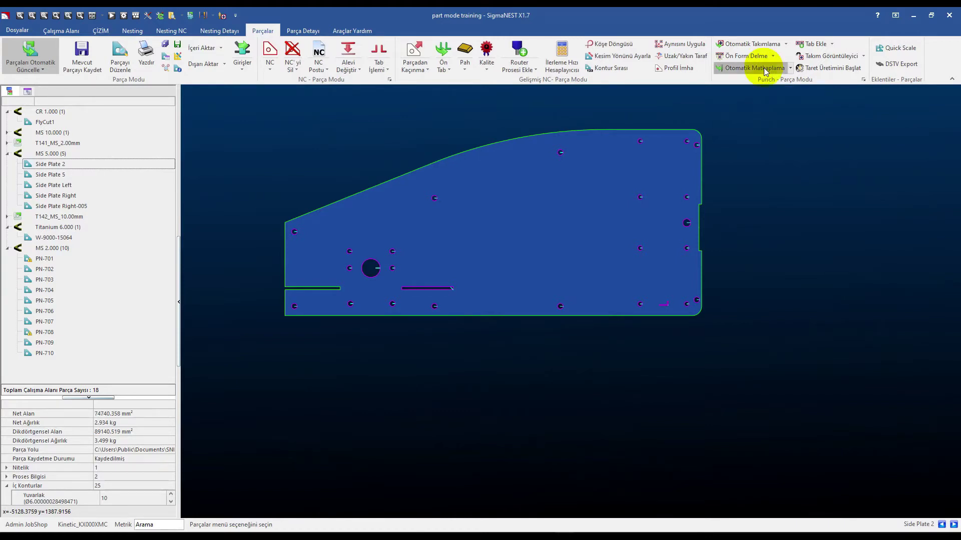
Step: Zoom in and out to inspect the dotted drill path linking the holes
{"action": "scroll", "coordinate": [301, 221], "scroll_direction": "up", "scroll_amount": 2}
{"action": "scroll", "coordinate": [326, 226], "scroll_direction": "up", "scroll_amount": 2}
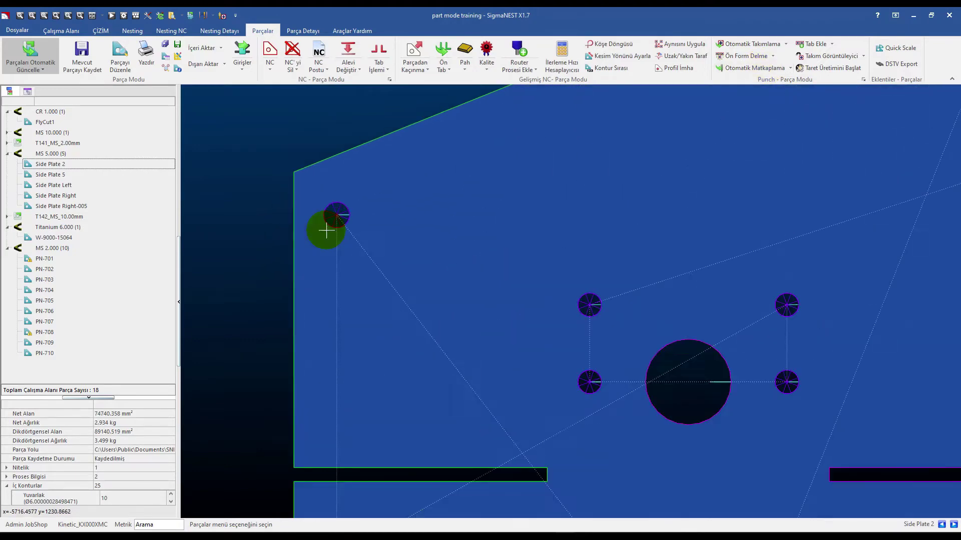
{"action": "scroll", "coordinate": [332, 220], "scroll_direction": "up", "scroll_amount": 1}
{"action": "scroll", "coordinate": [500, 279], "scroll_direction": "down", "scroll_amount": 2}
{"action": "scroll", "coordinate": [485, 300], "scroll_direction": "down", "scroll_amount": 1}
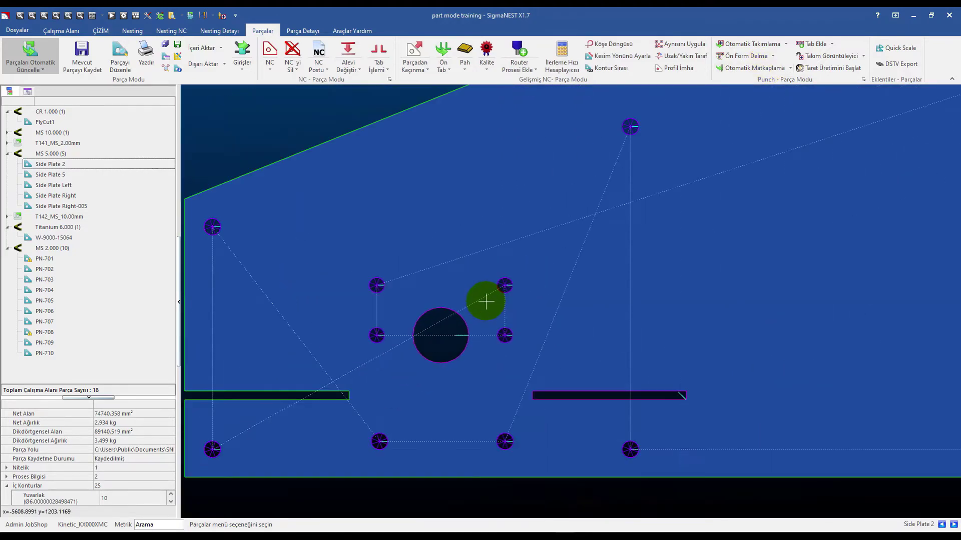
{"action": "scroll", "coordinate": [530, 307], "scroll_direction": "down", "scroll_amount": 1}
{"action": "scroll", "coordinate": [558, 279], "scroll_direction": "down", "scroll_amount": 1}
{"action": "scroll", "coordinate": [603, 276], "scroll_direction": "down", "scroll_amount": 1}
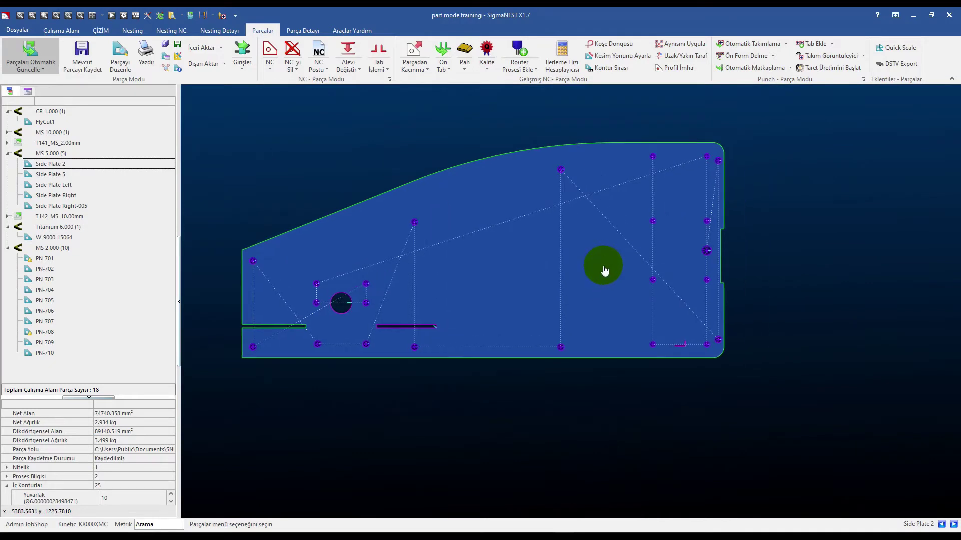
Step: Clear the automatic drill path from Side Plate 2 and bring the drilling options list back up
{"action": "left_click", "coordinate": [791, 68]}
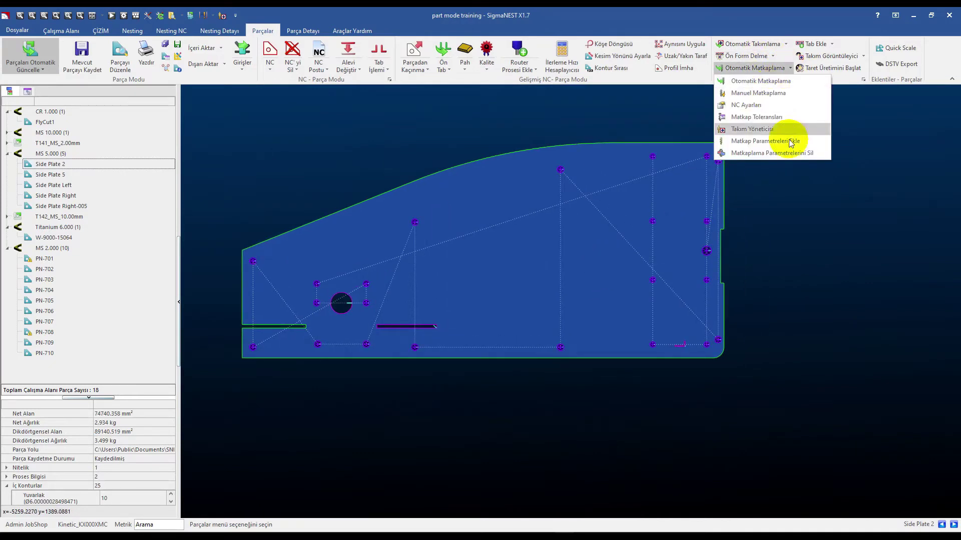
{"action": "left_click", "coordinate": [440, 155]}
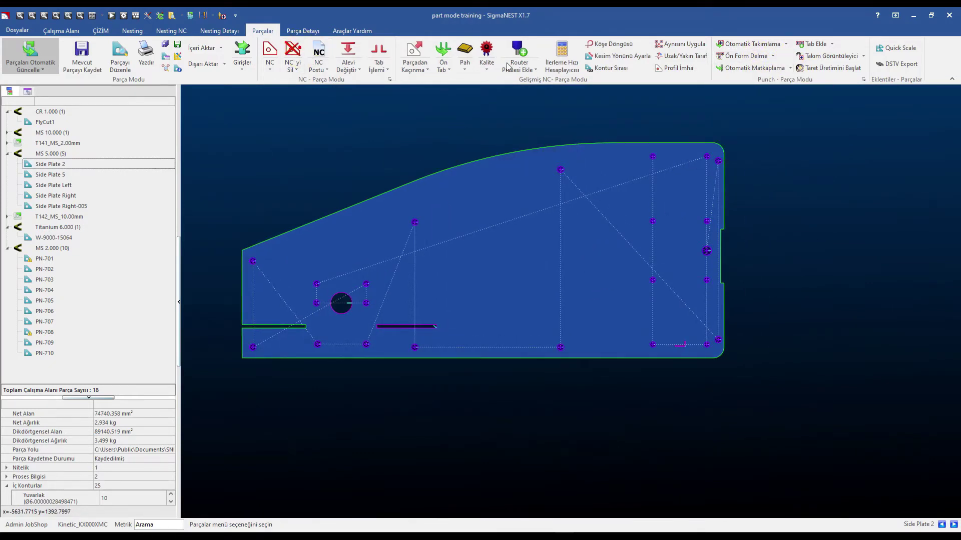
{"action": "left_click", "coordinate": [790, 68]}
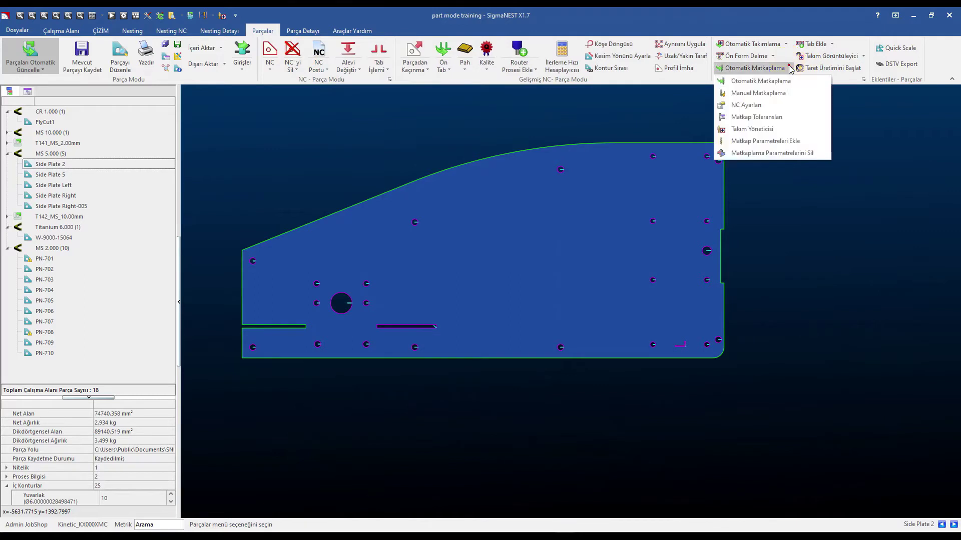
Step: Switch to Manuel Matkaplama, review the drill tool list, and keep Otomatik Takım Seç on
{"action": "left_click", "coordinate": [750, 94]}
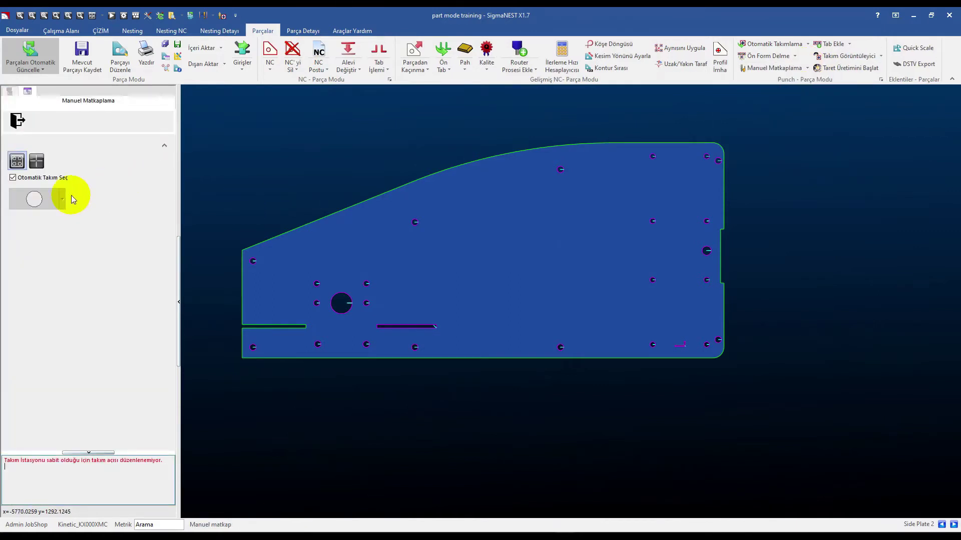
{"action": "left_click", "coordinate": [13, 177]}
{"action": "left_click", "coordinate": [17, 161]}
{"action": "left_click", "coordinate": [62, 198]}
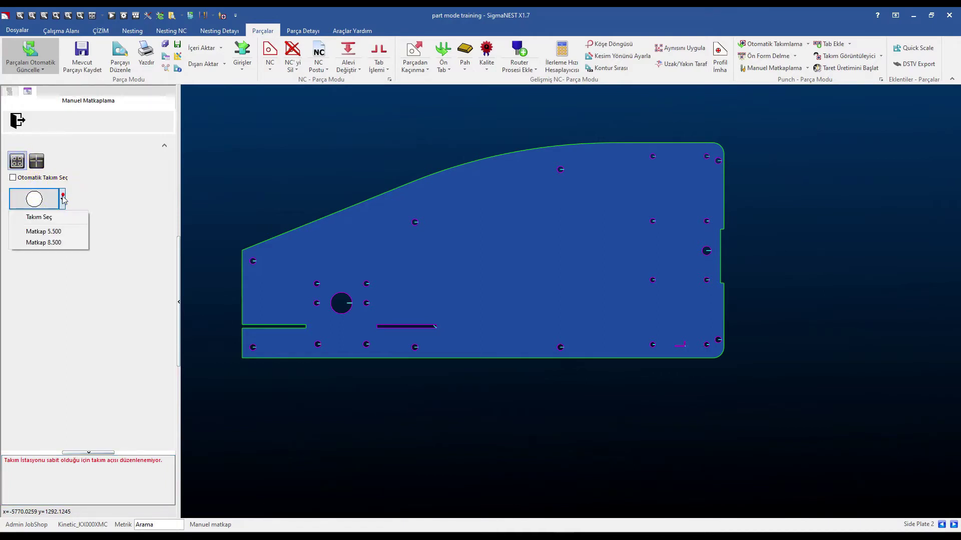
{"action": "left_click", "coordinate": [61, 197]}
{"action": "left_click", "coordinate": [12, 178]}
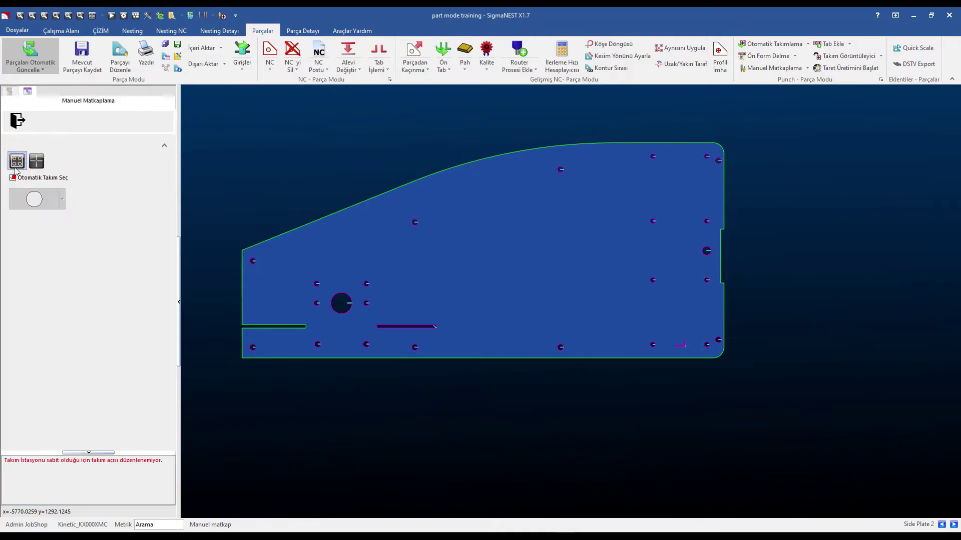
{"action": "left_click", "coordinate": [254, 260]}
Step: Drill the small holes left and right of the large hole and the hole near the bottom edge
{"action": "left_click", "coordinate": [317, 283]}
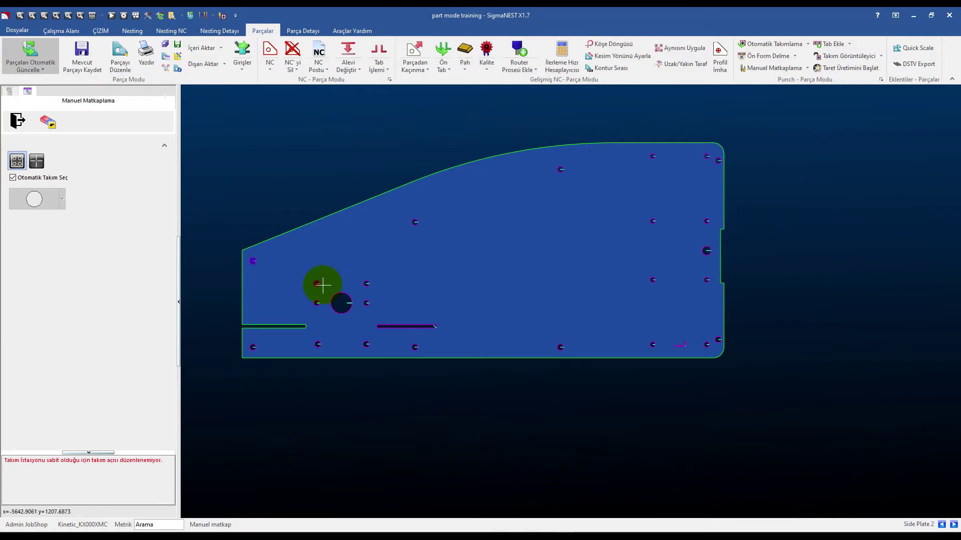
{"action": "left_click", "coordinate": [318, 303]}
{"action": "left_click", "coordinate": [317, 344]}
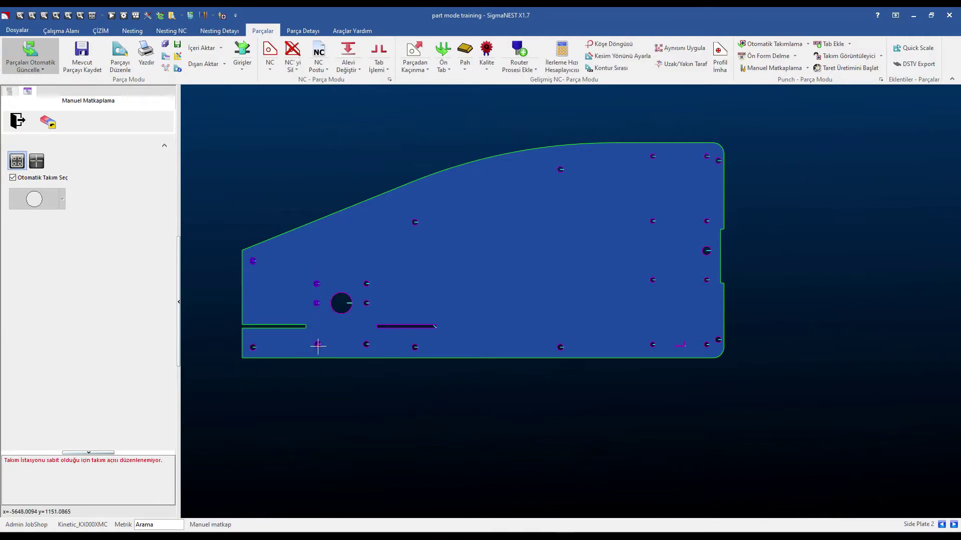
{"action": "left_click", "coordinate": [366, 345]}
{"action": "left_click", "coordinate": [366, 303]}
{"action": "left_click", "coordinate": [367, 284]}
Step: Drill the next holes along the part, the bottom-edge hole and the lower-right hole
{"action": "left_click", "coordinate": [415, 222]}
{"action": "left_click", "coordinate": [414, 347]}
{"action": "scroll", "coordinate": [538, 345], "scroll_direction": "up", "scroll_amount": 2}
{"action": "scroll", "coordinate": [583, 343], "scroll_direction": "up", "scroll_amount": 1}
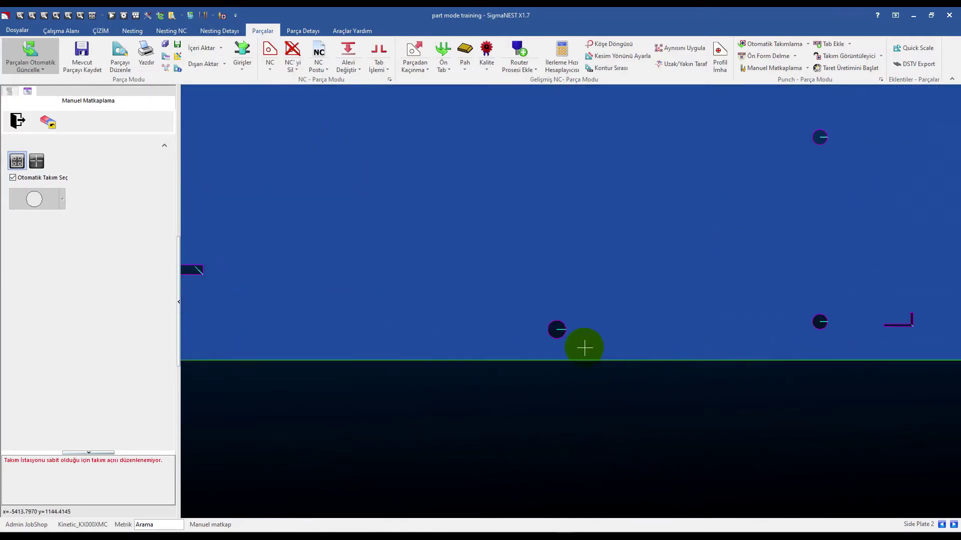
{"action": "left_click", "coordinate": [557, 330]}
{"action": "left_click", "coordinate": [819, 322]}
{"action": "scroll", "coordinate": [795, 146], "scroll_direction": "down", "scroll_amount": 2}
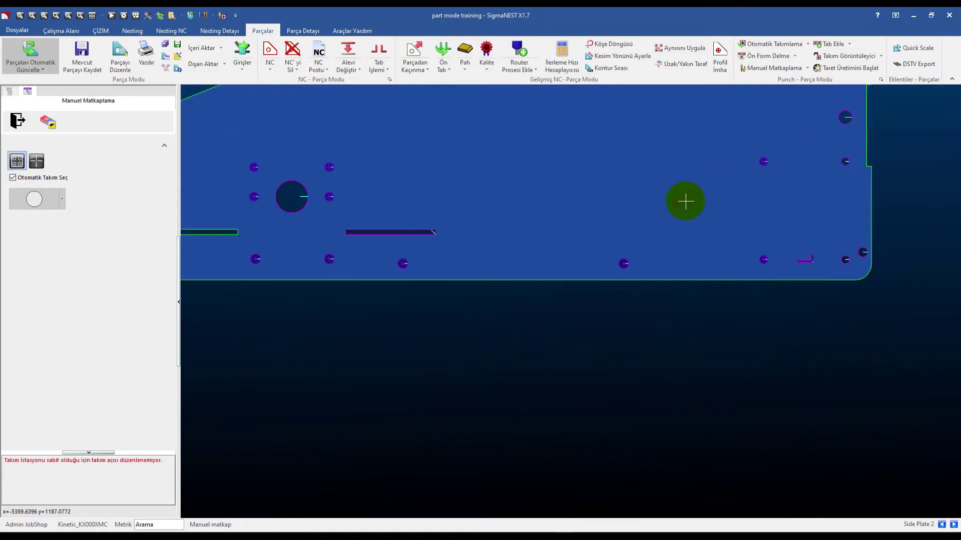
{"action": "scroll", "coordinate": [667, 236], "scroll_direction": "up", "scroll_amount": 1}
Step: Drill the middle, top-edge, right-side and lower-right corner holes, then open the NC settings
{"action": "left_click", "coordinate": [575, 216]}
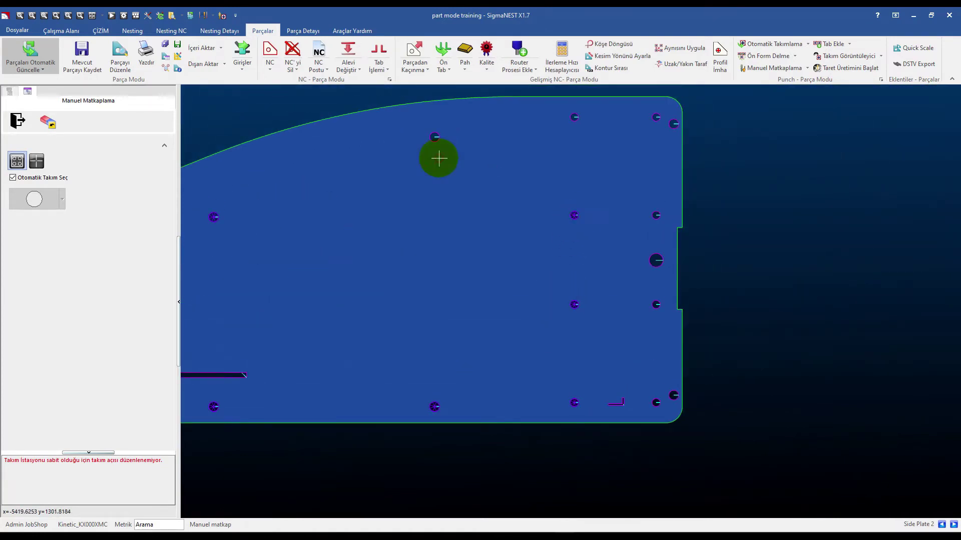
{"action": "left_click", "coordinate": [434, 139]}
{"action": "left_click", "coordinate": [575, 118]}
{"action": "left_click", "coordinate": [657, 118]}
{"action": "left_click", "coordinate": [656, 215]}
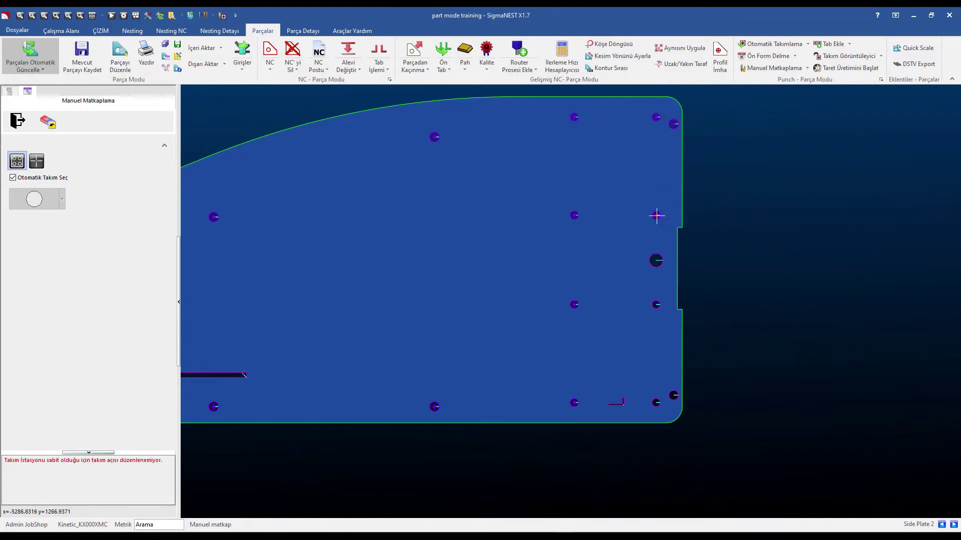
{"action": "left_click", "coordinate": [675, 399]}
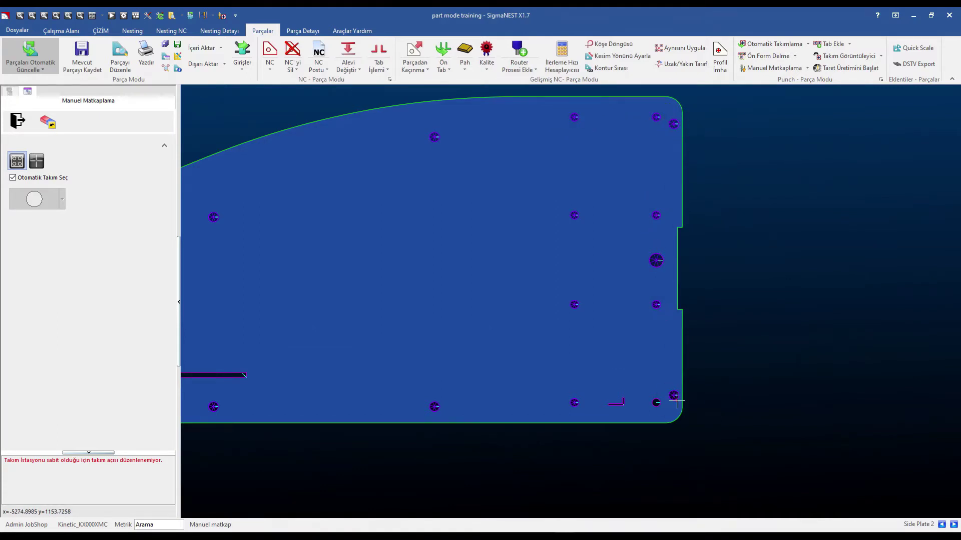
{"action": "left_click", "coordinate": [807, 67]}
{"action": "left_click", "coordinate": [781, 104]}
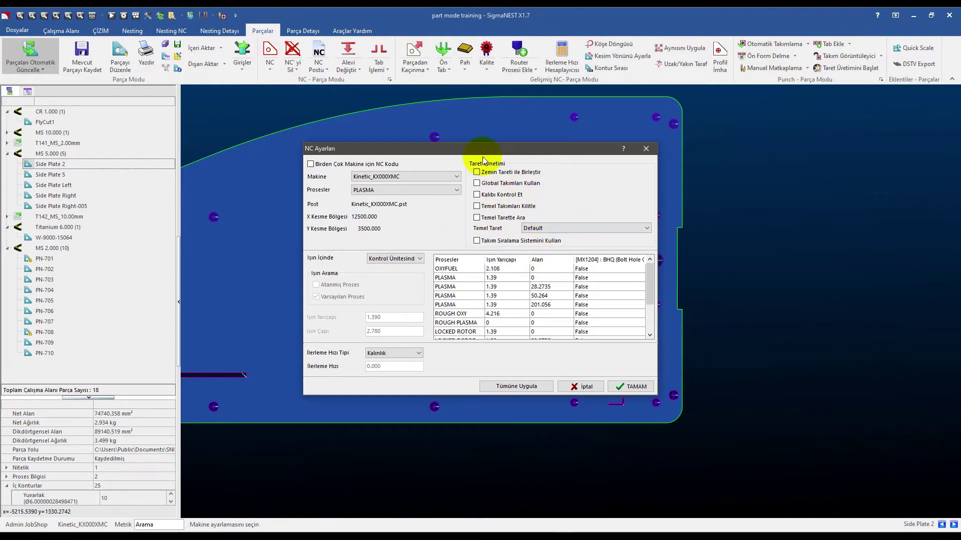
{"action": "left_click", "coordinate": [394, 259]}
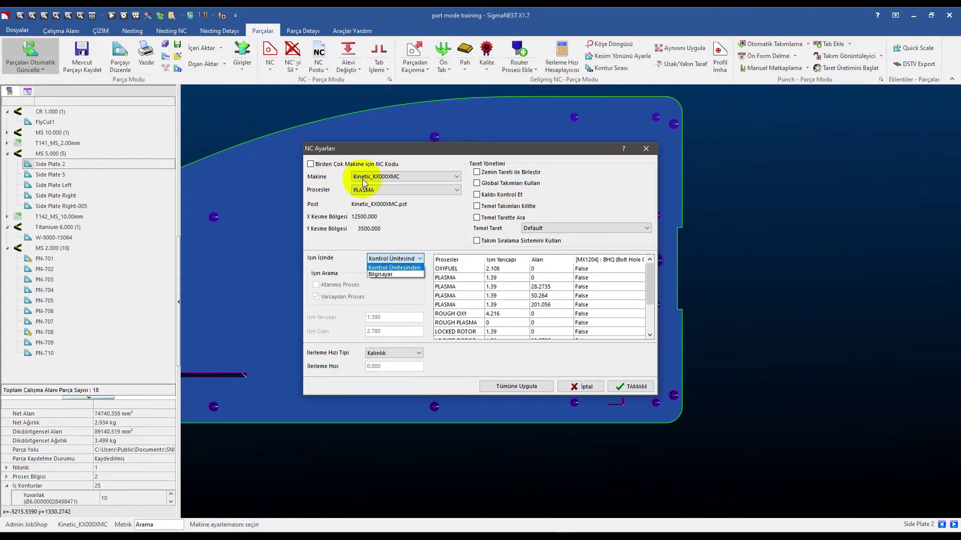
{"action": "left_click", "coordinate": [363, 195]}
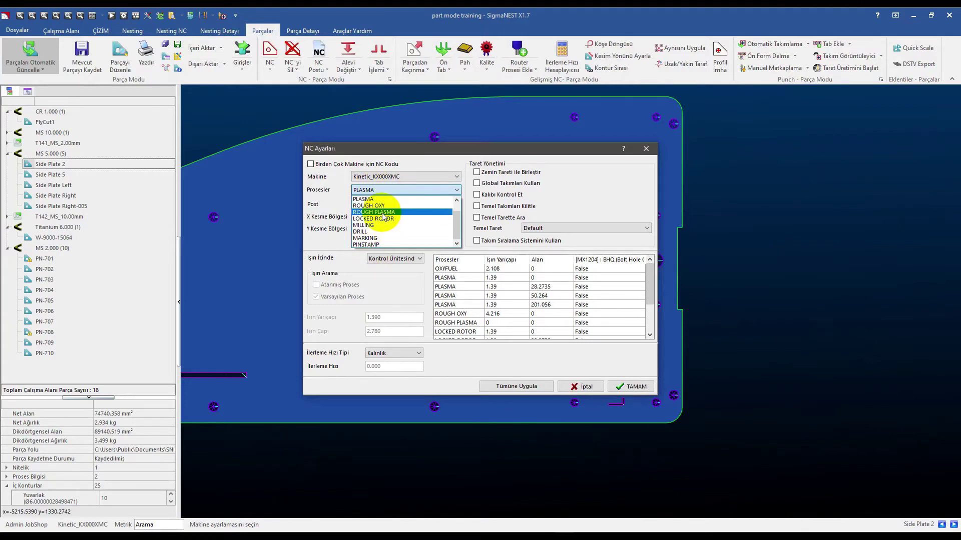
{"action": "left_click", "coordinate": [320, 206]}
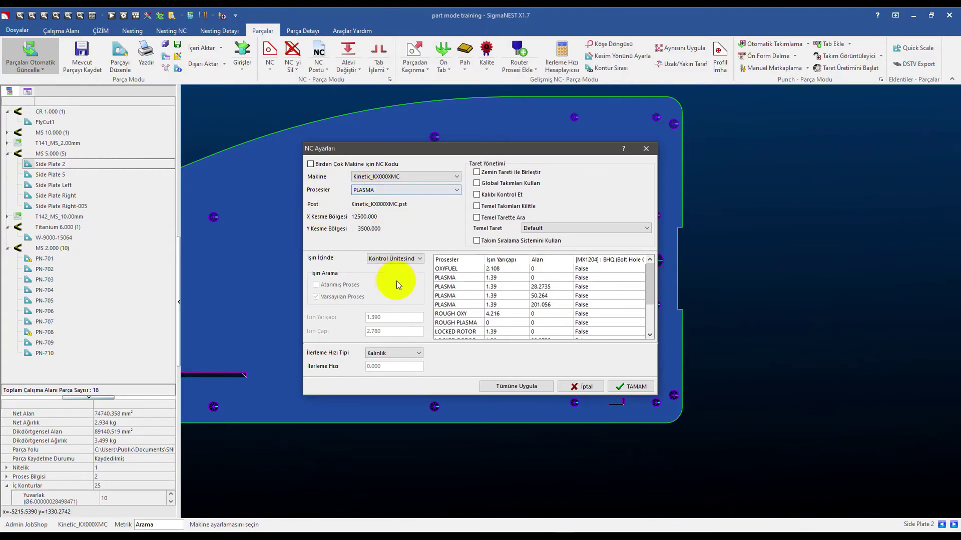
{"action": "left_click", "coordinate": [400, 259]}
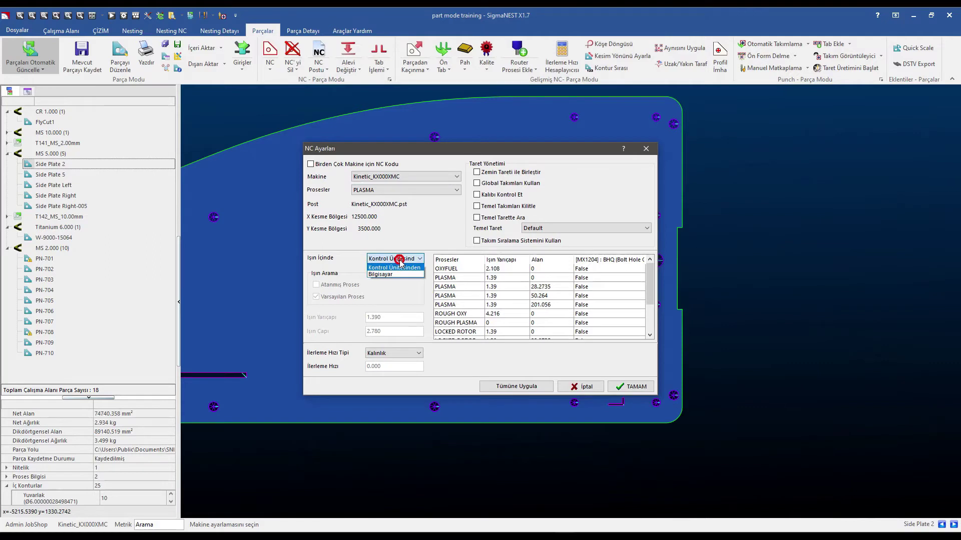
{"action": "left_click", "coordinate": [457, 269]}
{"action": "left_click", "coordinate": [457, 306]}
{"action": "left_click", "coordinate": [461, 332]}
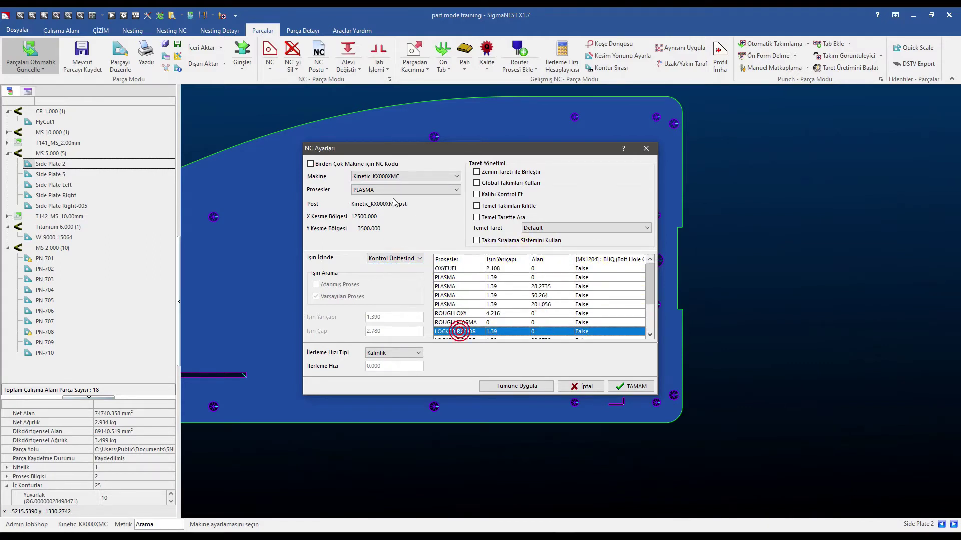
{"action": "left_click", "coordinate": [452, 190]}
{"action": "mouse_move", "coordinate": [456, 206]}
{"action": "left_mouse_down"}
{"action": "mouse_move", "coordinate": [460, 232]}
{"action": "mouse_move", "coordinate": [457, 223]}
{"action": "left_mouse_up"}
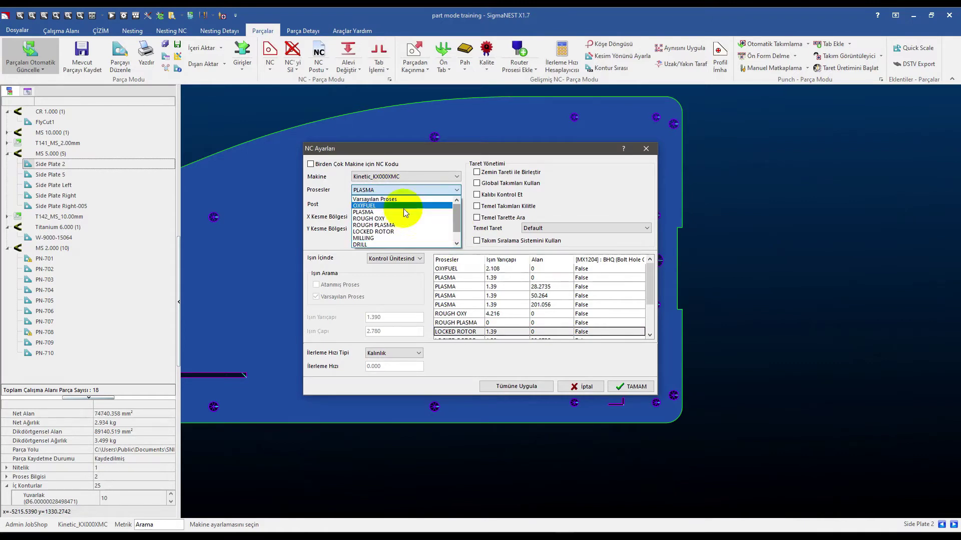
{"action": "left_click", "coordinate": [334, 202]}
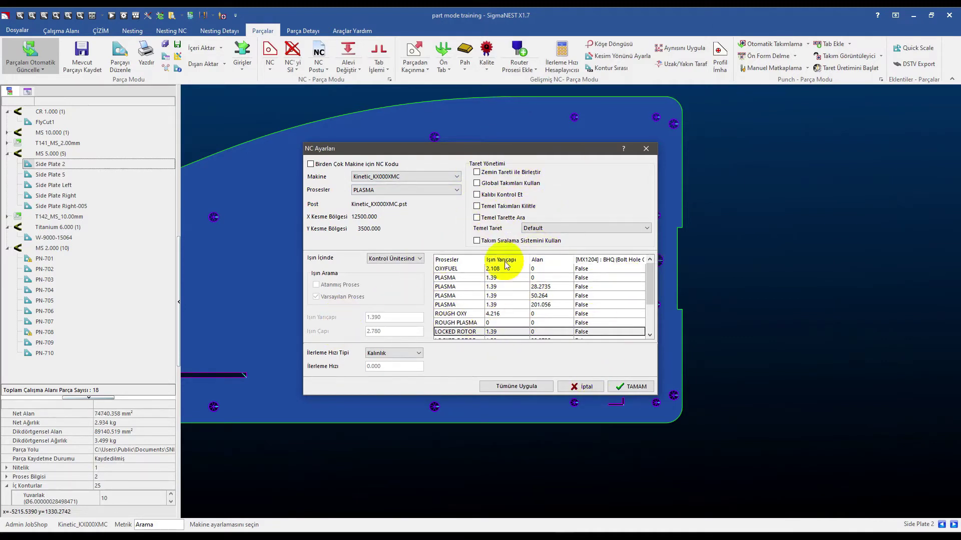
{"action": "left_click", "coordinate": [497, 273]}
{"action": "left_click", "coordinate": [509, 301]}
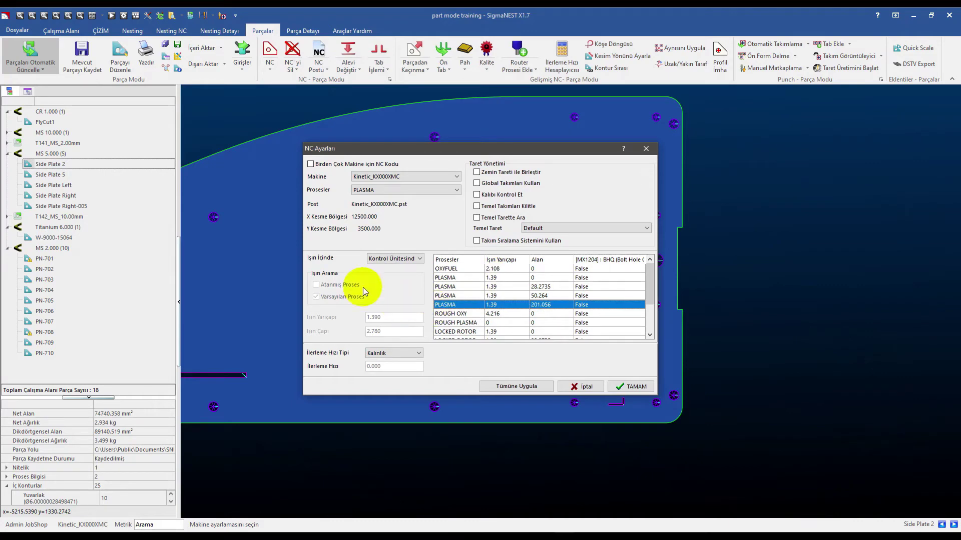
{"action": "left_click", "coordinate": [395, 353]}
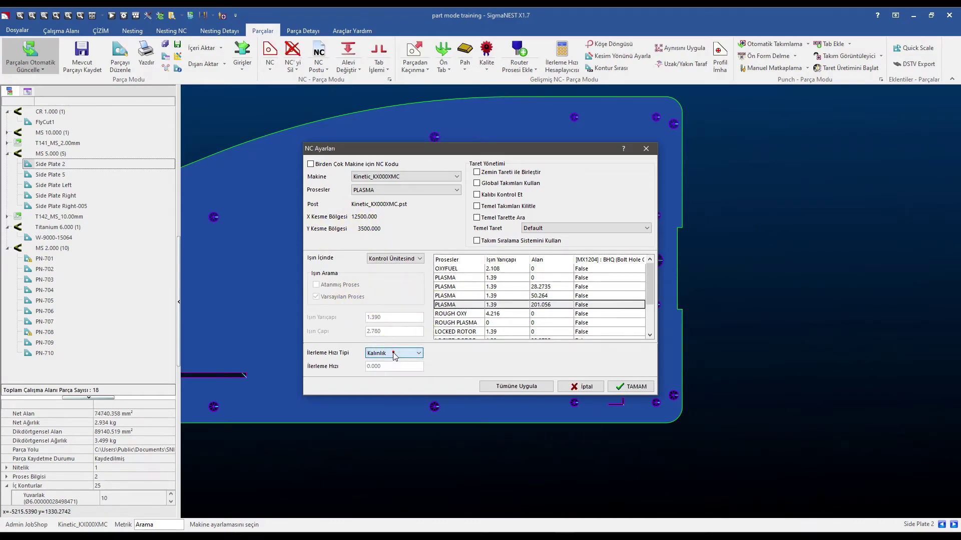
{"action": "left_click", "coordinate": [397, 362]}
{"action": "left_click", "coordinate": [586, 386]}
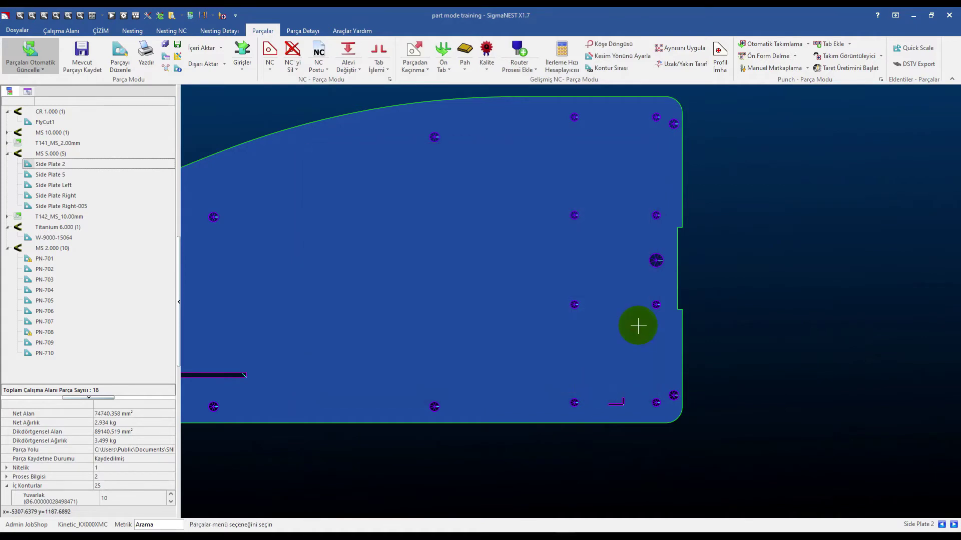
Step: Check the minimum, maximum, countersink-angle and same-tool drill tolerances and keep all at 0.1000
{"action": "scroll", "coordinate": [751, 210], "scroll_direction": "down", "scroll_amount": 2}
{"action": "left_click", "coordinate": [792, 69]}
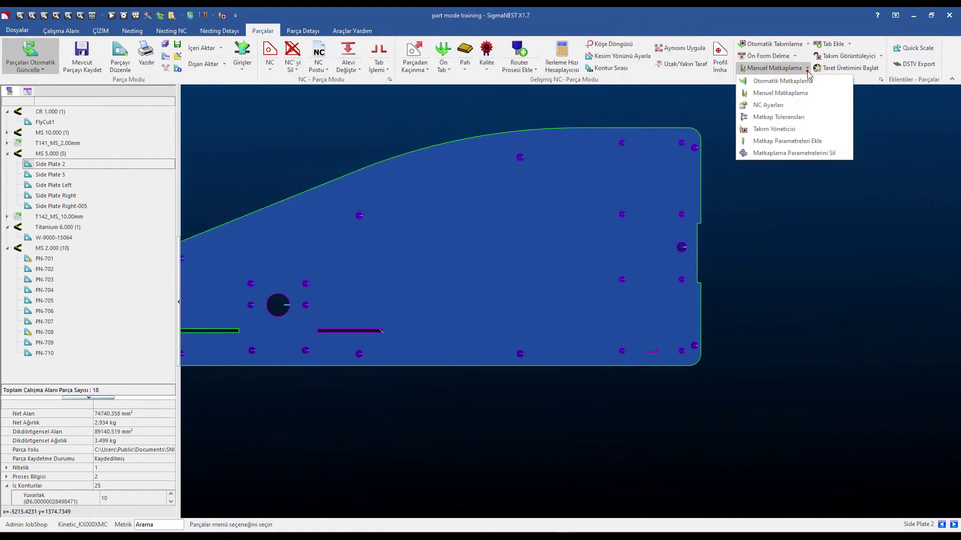
{"action": "left_click", "coordinate": [792, 117]}
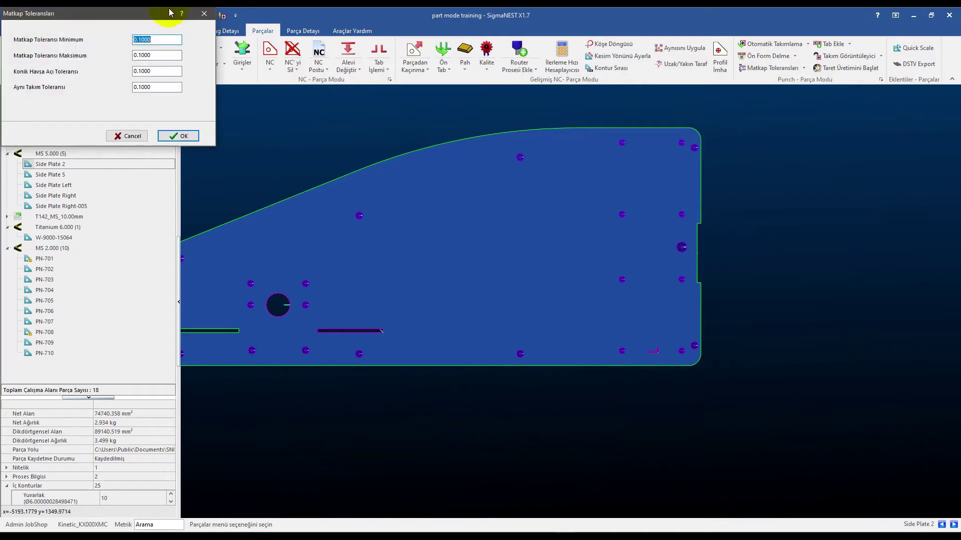
{"action": "mouse_move", "coordinate": [127, 19]}
{"action": "left_mouse_down"}
{"action": "mouse_move", "coordinate": [534, 142]}
{"action": "mouse_move", "coordinate": [584, 145]}
{"action": "mouse_move", "coordinate": [585, 212]}
{"action": "mouse_move", "coordinate": [543, 231]}
{"action": "left_mouse_up"}
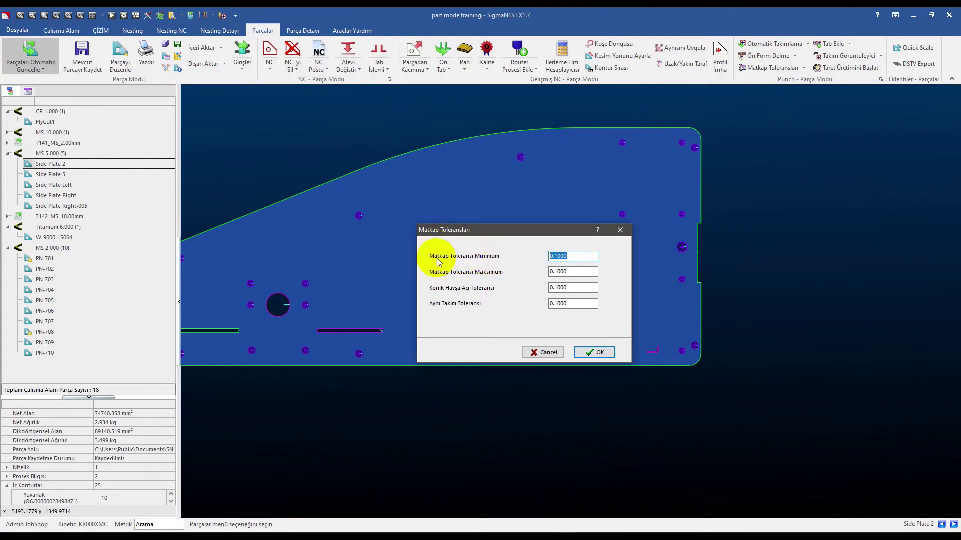
{"action": "left_click", "coordinate": [523, 157]}
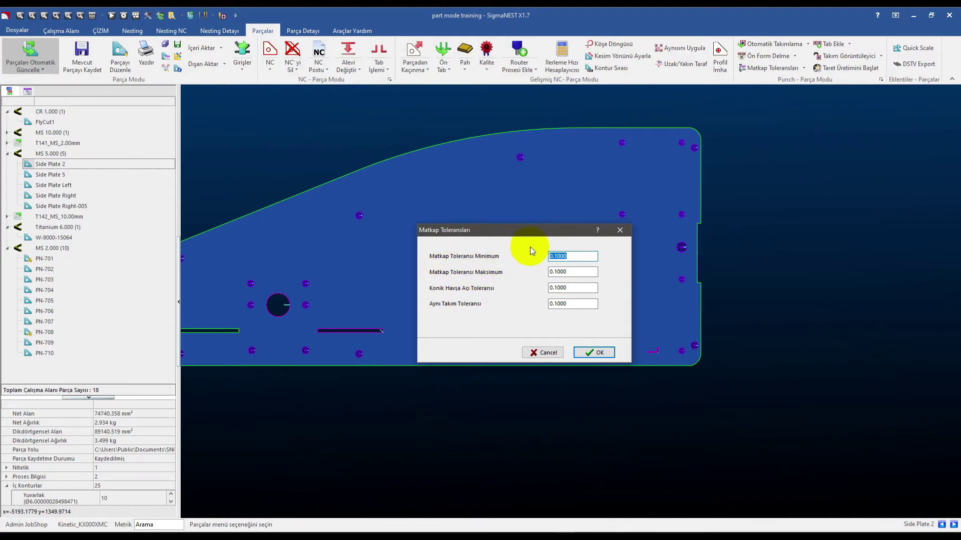
{"action": "double_click", "coordinate": [575, 258]}
{"action": "double_click", "coordinate": [569, 273]}
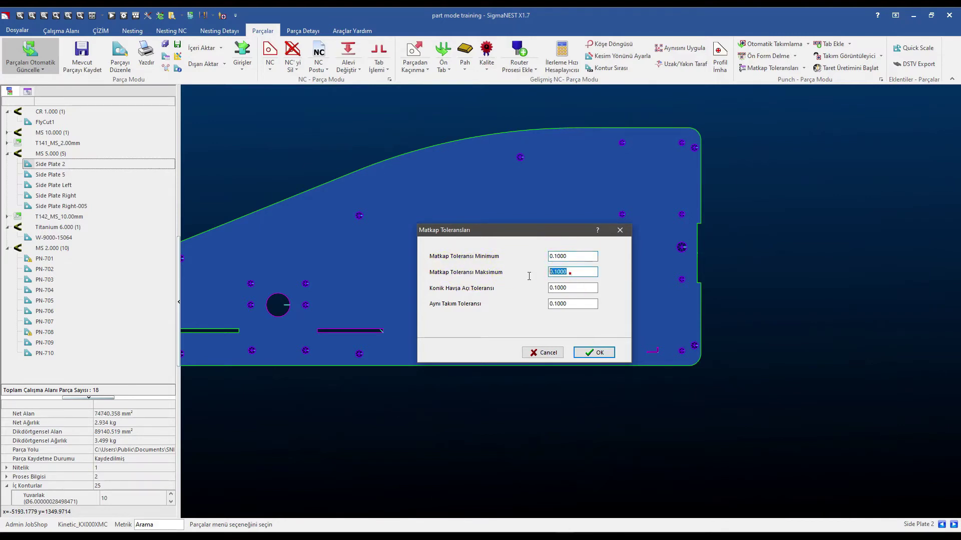
{"action": "double_click", "coordinate": [570, 289]}
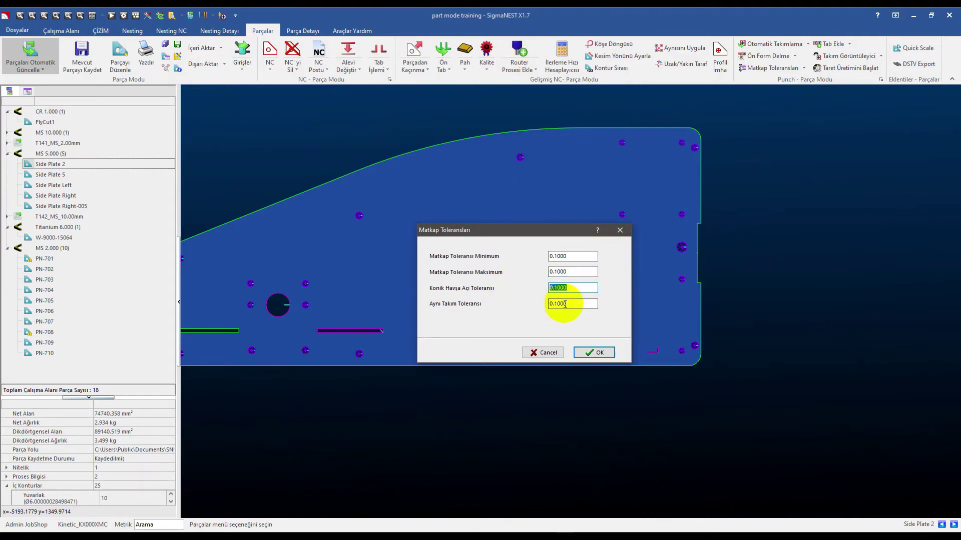
{"action": "double_click", "coordinate": [573, 304]}
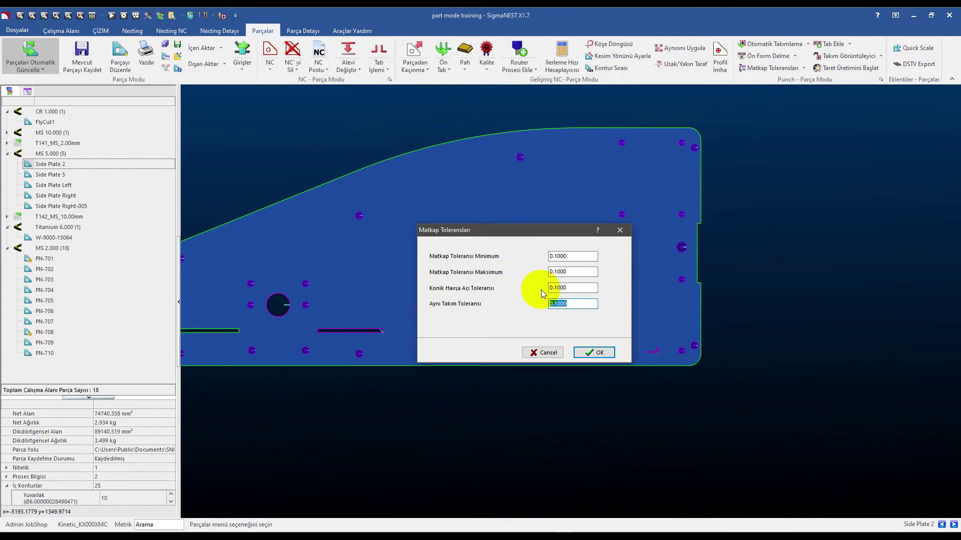
{"action": "left_click", "coordinate": [573, 303]}
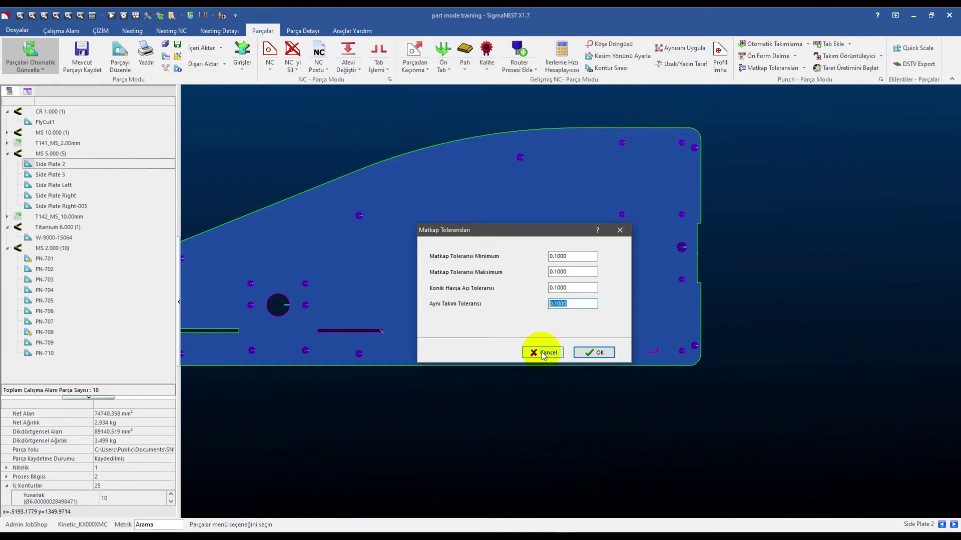
{"action": "left_click", "coordinate": [588, 353]}
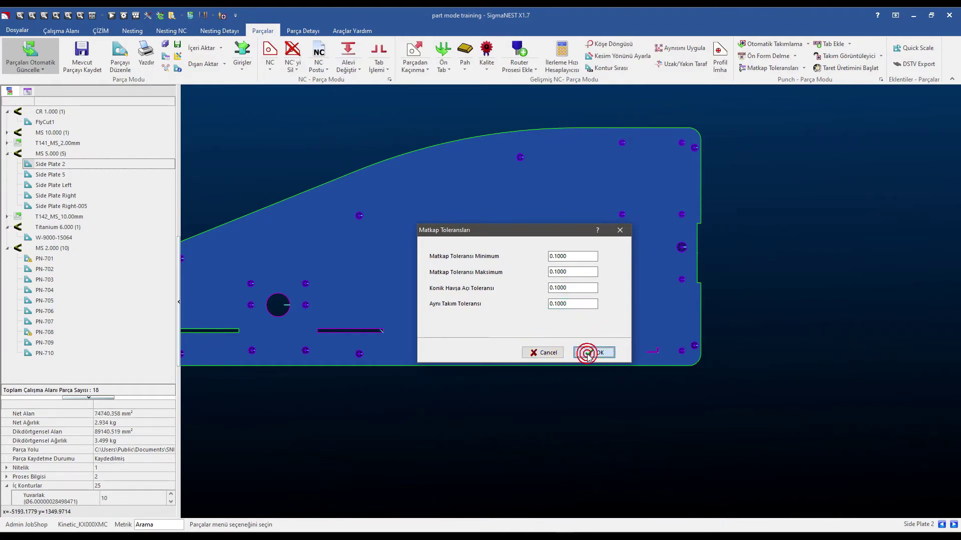
{"action": "left_click", "coordinate": [802, 68]}
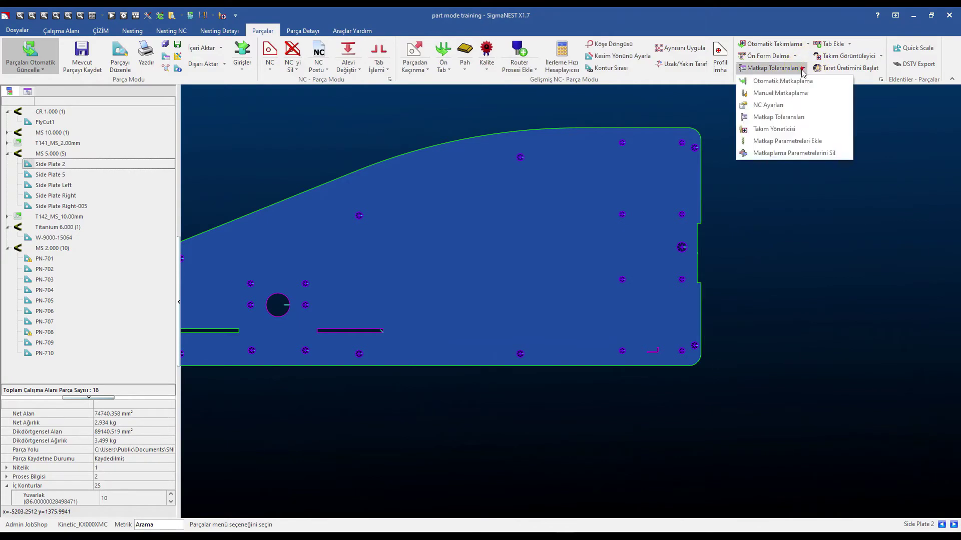
Step: In Takım Yöneticisi, browse the Rayma, Havşa and Frezeleme tabs, then return to the Matkap drills
{"action": "left_click", "coordinate": [785, 130]}
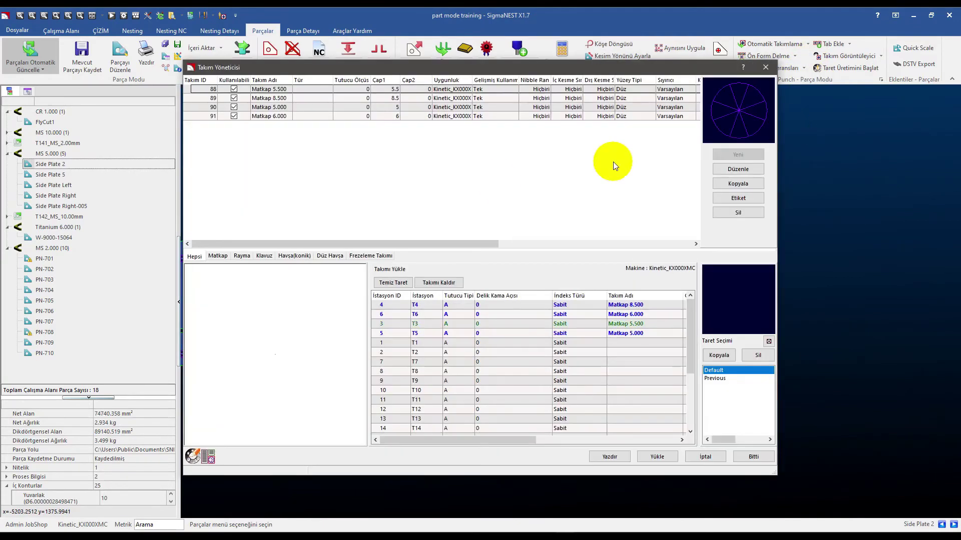
{"action": "left_click", "coordinate": [268, 100]}
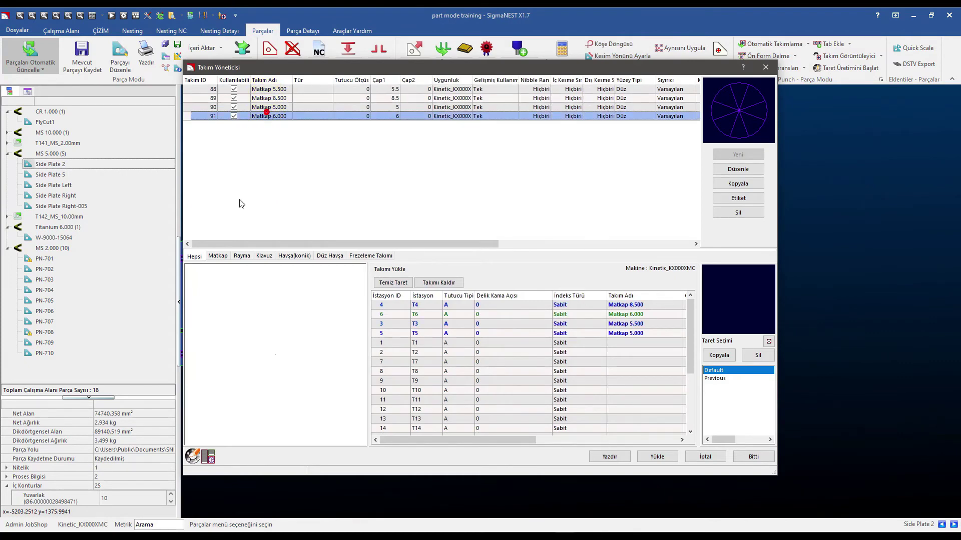
{"action": "left_click", "coordinate": [221, 256]}
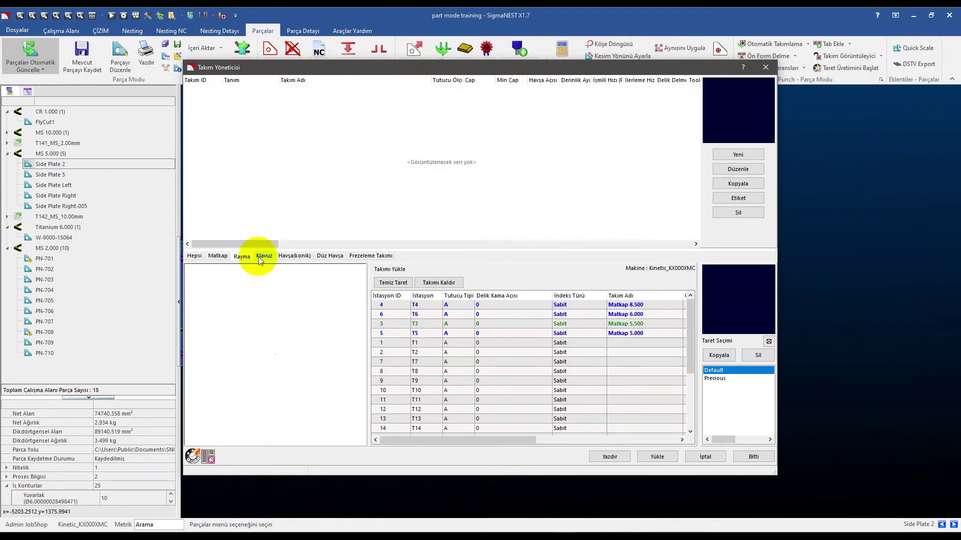
{"action": "left_click", "coordinate": [289, 255]}
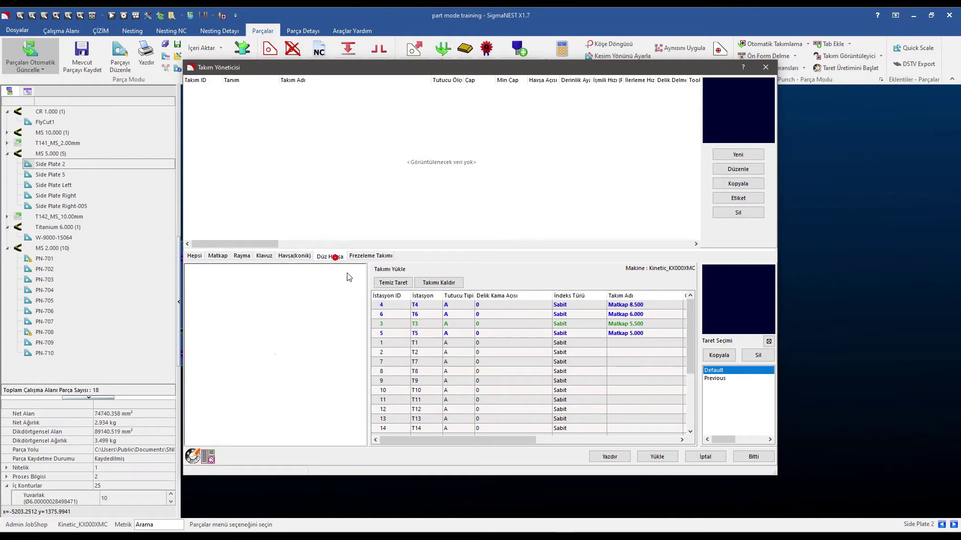
{"action": "left_click", "coordinate": [370, 256]}
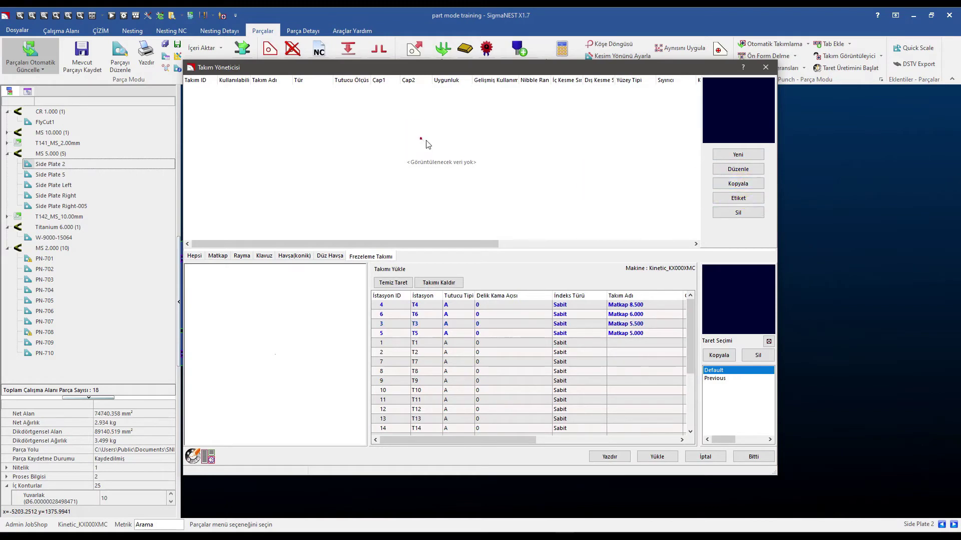
{"action": "left_click", "coordinate": [220, 257]}
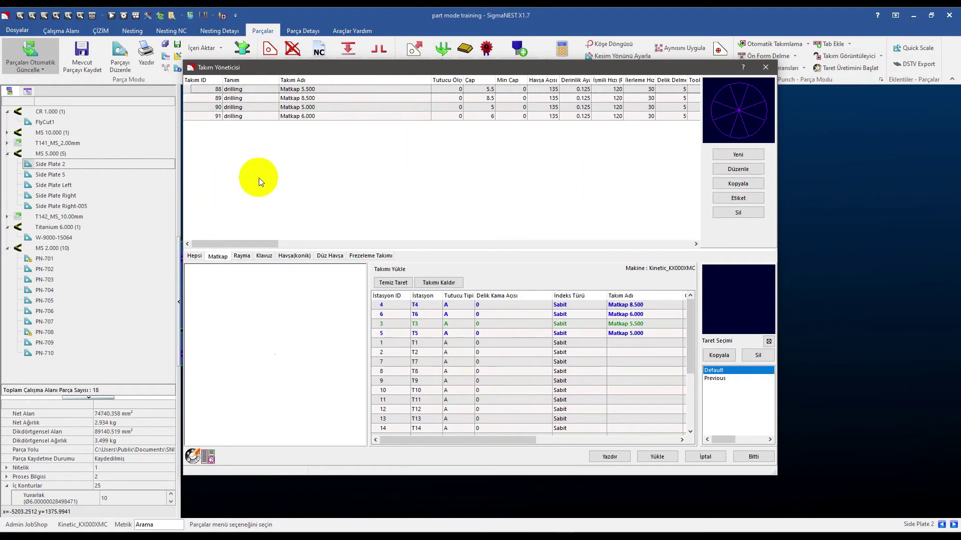
Step: Start a new drill in Matkap Parametreleri, keep the G81 cycle, then cancel it
{"action": "left_click", "coordinate": [749, 154]}
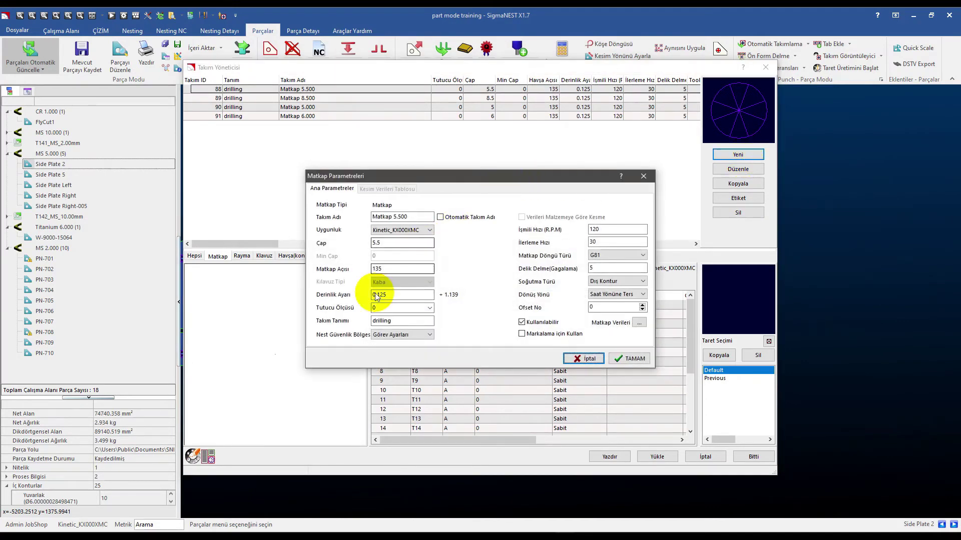
{"action": "left_click", "coordinate": [382, 244]}
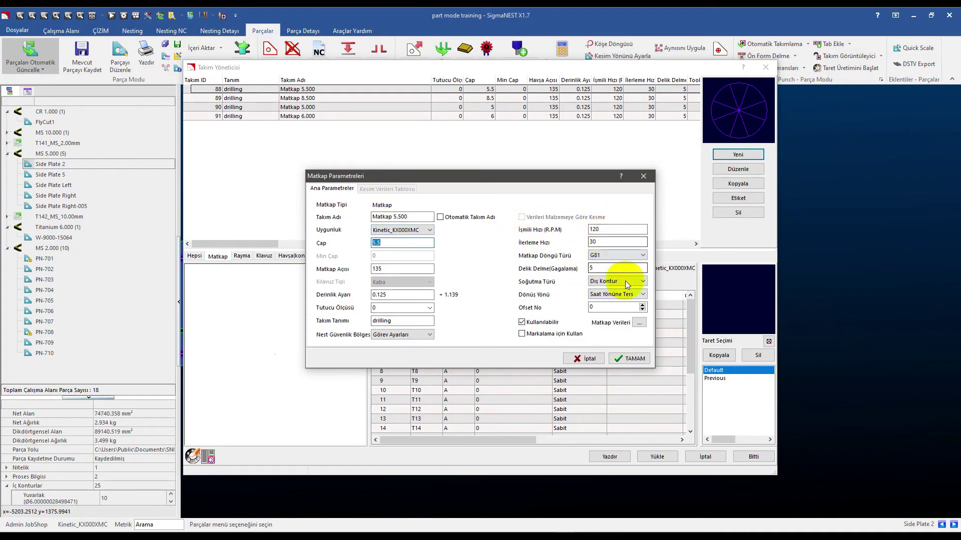
{"action": "left_click", "coordinate": [611, 258]}
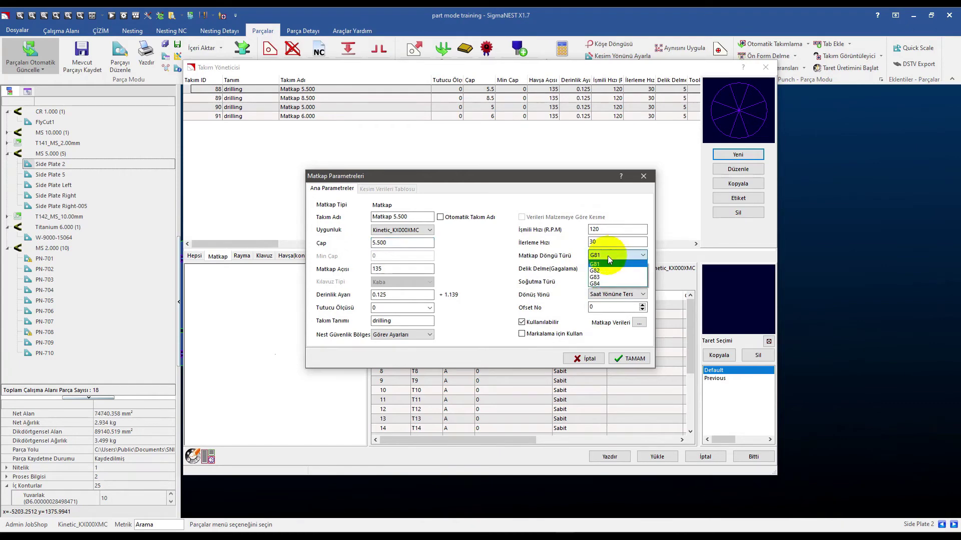
{"action": "left_click", "coordinate": [611, 258]}
{"action": "left_click", "coordinate": [592, 358]}
{"action": "left_click", "coordinate": [581, 359]}
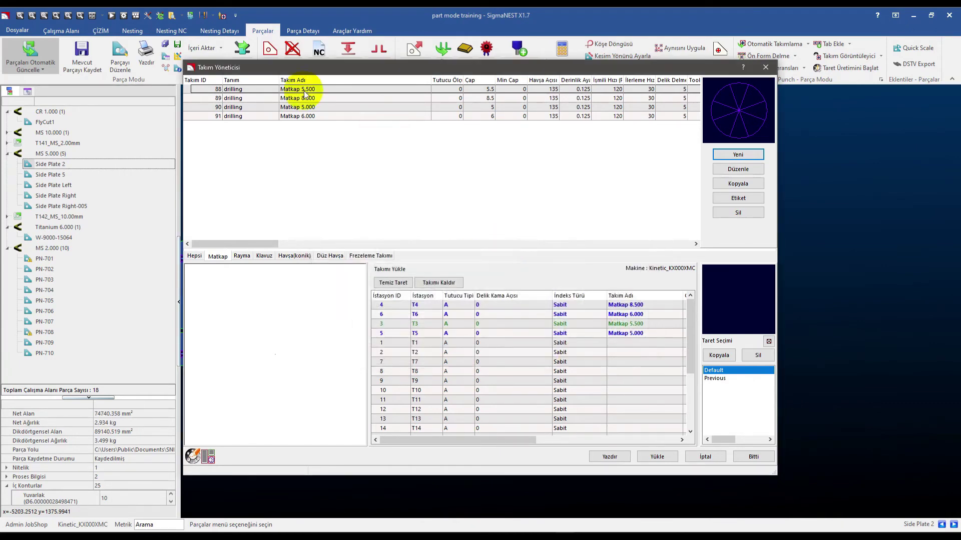
Step: Review turret stations T1 and T2 and their drills, close the tool manager, and start adding drill parameters
{"action": "left_click", "coordinate": [512, 351]}
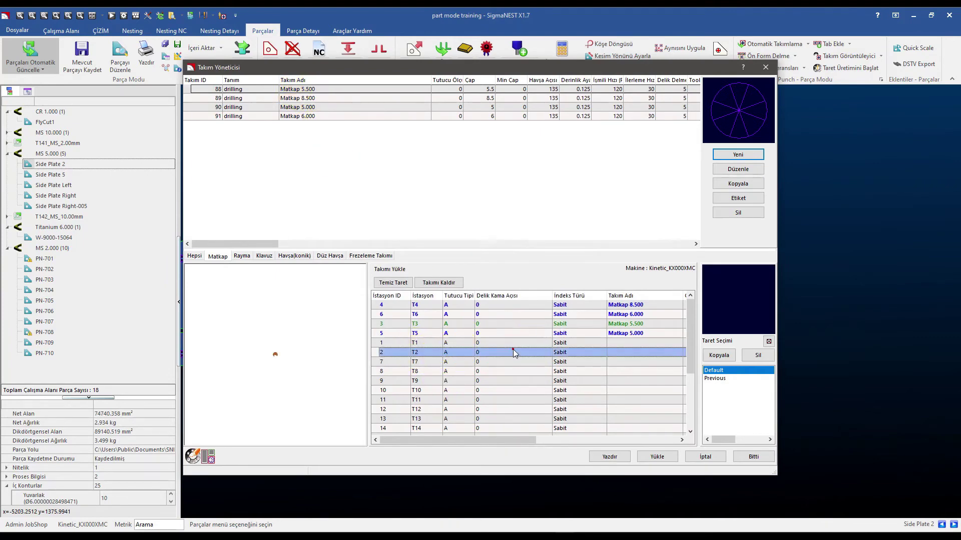
{"action": "left_click", "coordinate": [453, 343]}
{"action": "left_click", "coordinate": [270, 103]}
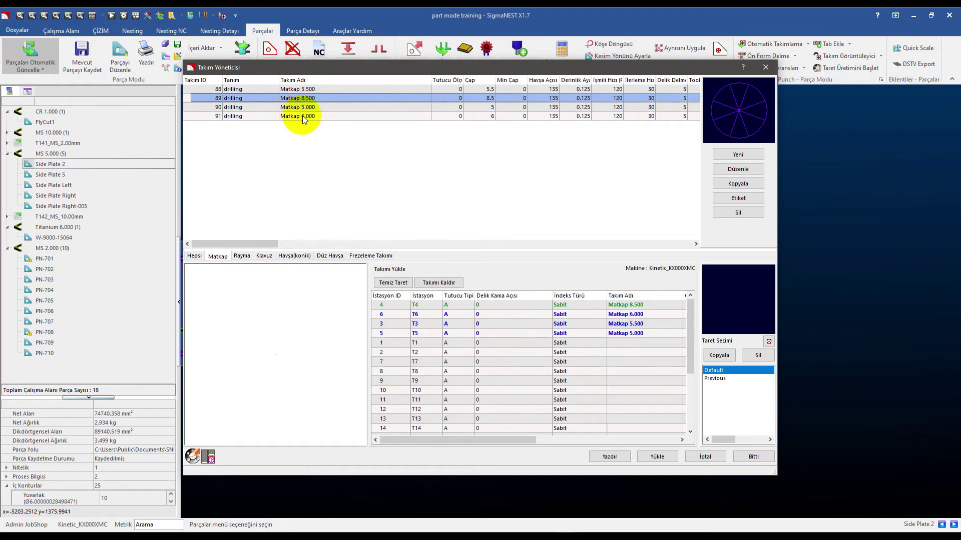
{"action": "left_click", "coordinate": [301, 116]}
{"action": "left_click", "coordinate": [757, 456]}
{"action": "left_click", "coordinate": [805, 69]}
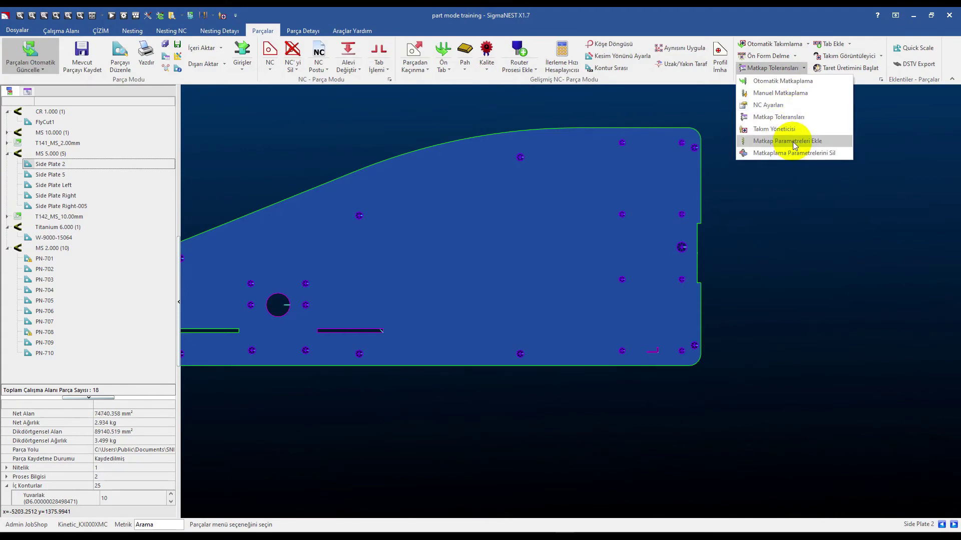
{"action": "left_click", "coordinate": [793, 143]}
Step: Select the small hole near the top edge and open its drill parameters
{"action": "scroll", "coordinate": [620, 165], "scroll_direction": "down", "scroll_amount": 1}
{"action": "scroll", "coordinate": [553, 152], "scroll_direction": "up", "scroll_amount": 2}
{"action": "scroll", "coordinate": [522, 157], "scroll_direction": "up", "scroll_amount": 1}
{"action": "left_click_drag", "start_coordinate": [522, 157], "coordinate": [555, 204]}
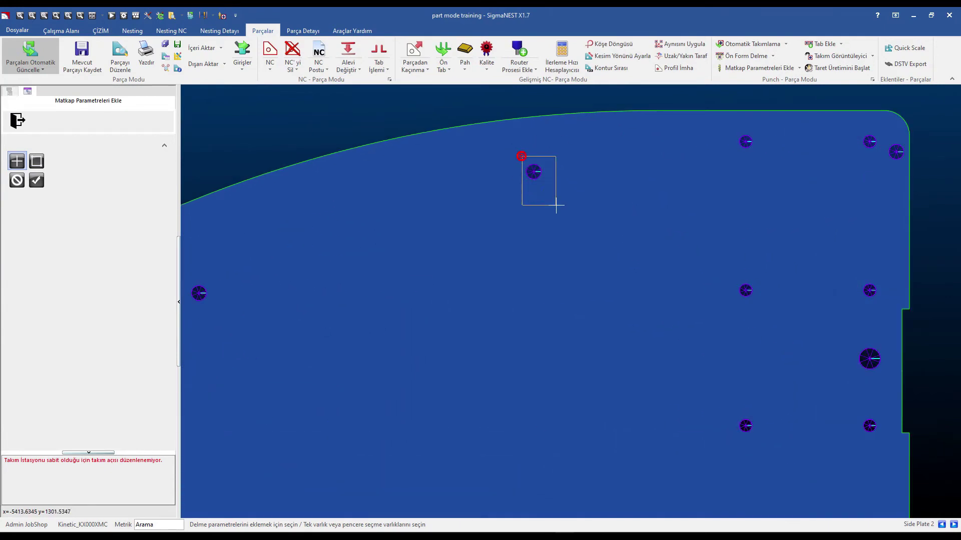
{"action": "scroll", "coordinate": [549, 169], "scroll_direction": "up", "scroll_amount": 1}
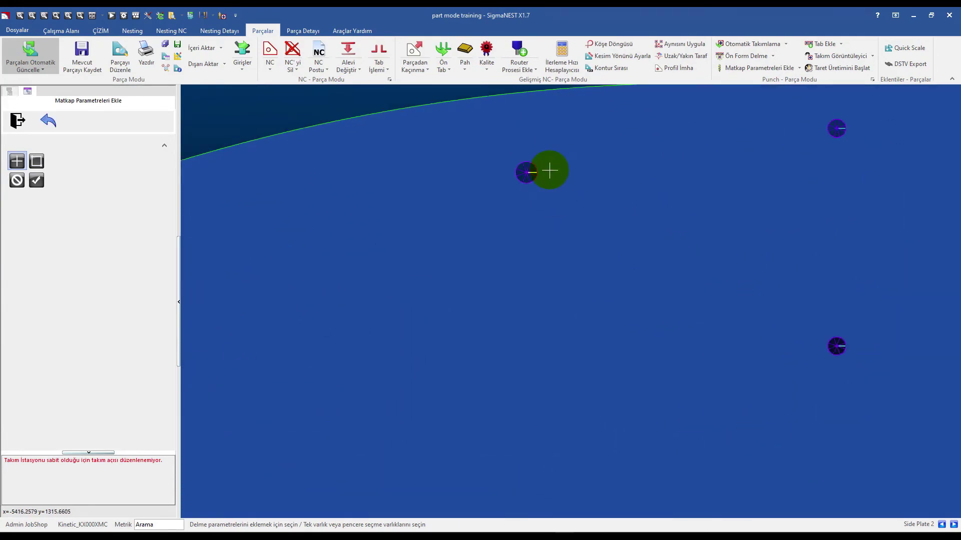
{"action": "scroll", "coordinate": [549, 170], "scroll_direction": "up", "scroll_amount": 2}
{"action": "right_click", "coordinate": [543, 161]}
{"action": "mouse_move", "coordinate": [547, 160]}
{"action": "left_mouse_down"}
{"action": "mouse_move", "coordinate": [517, 239]}
{"action": "mouse_move", "coordinate": [485, 225]}
{"action": "left_mouse_up"}
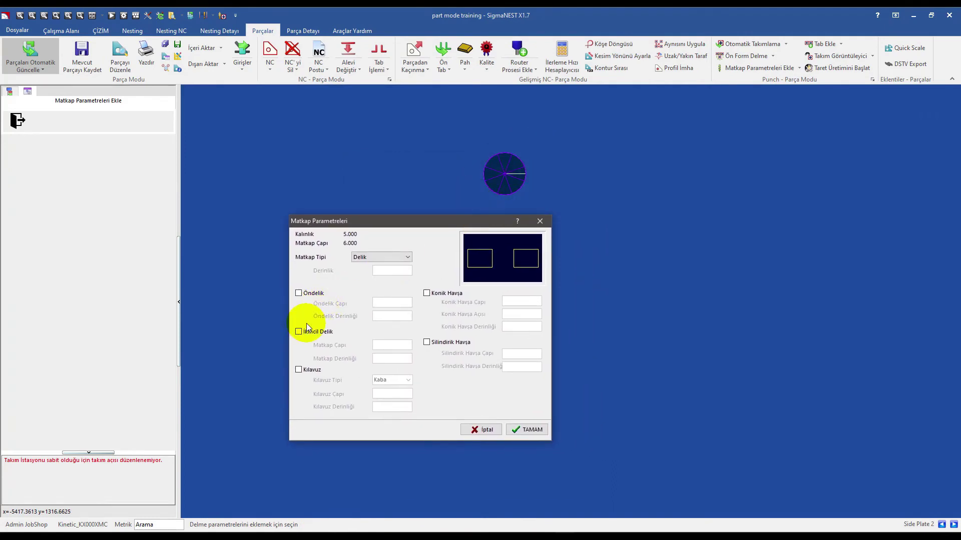
Step: Enable İkincil Delik with drill diameter 8.5 and depth 3, leaving tapping and countersink off
{"action": "left_click", "coordinate": [387, 345]}
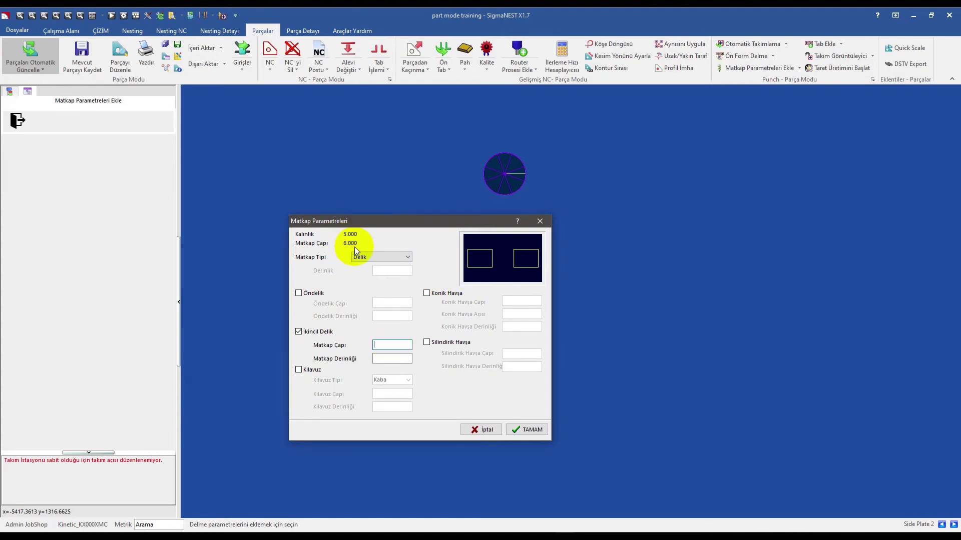
{"action": "type", "text": "8.5"}
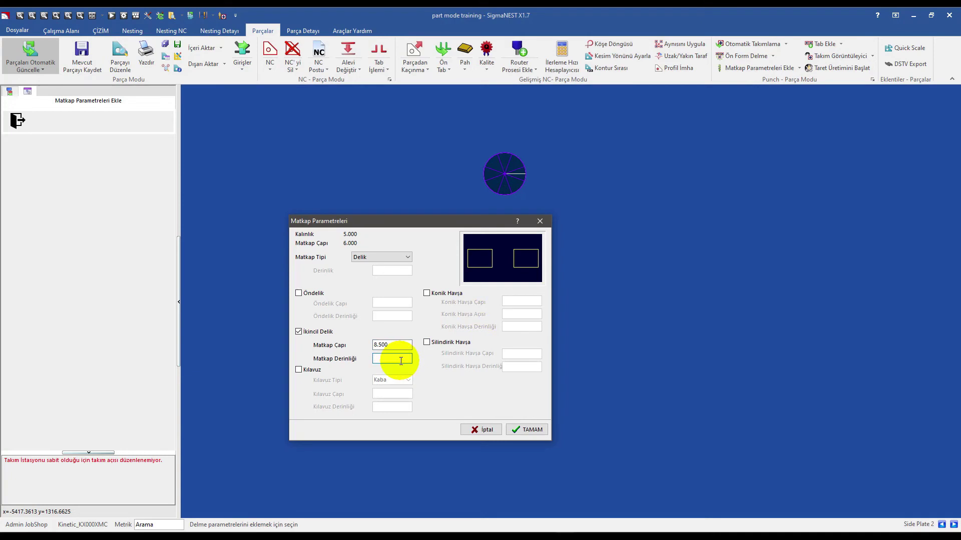
{"action": "type", "text": "3"}
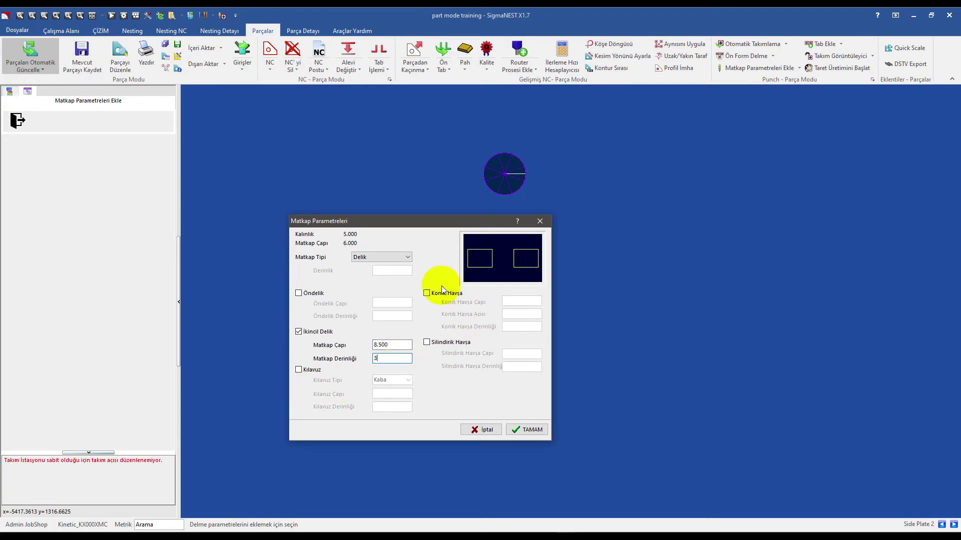
{"action": "left_click", "coordinate": [313, 370]}
{"action": "left_click", "coordinate": [314, 371]}
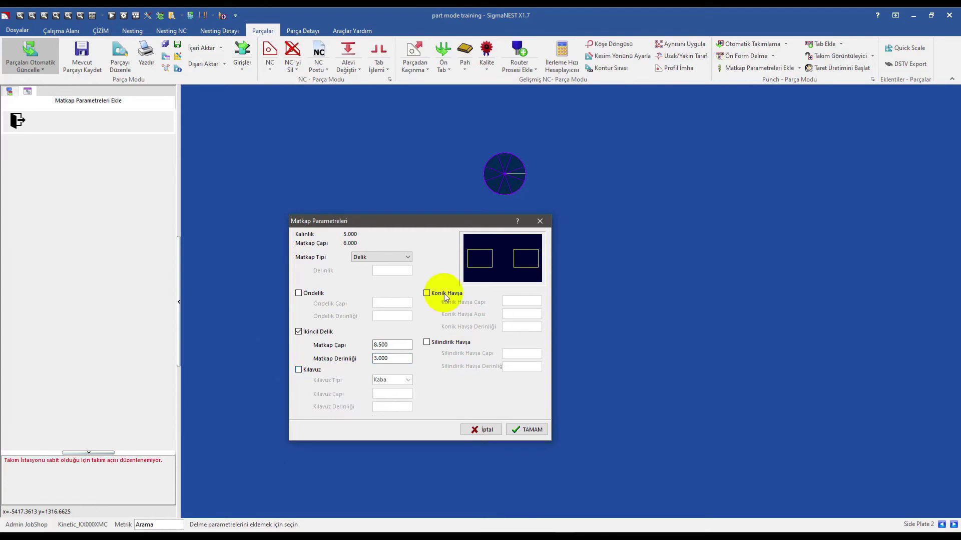
{"action": "left_click", "coordinate": [439, 299]}
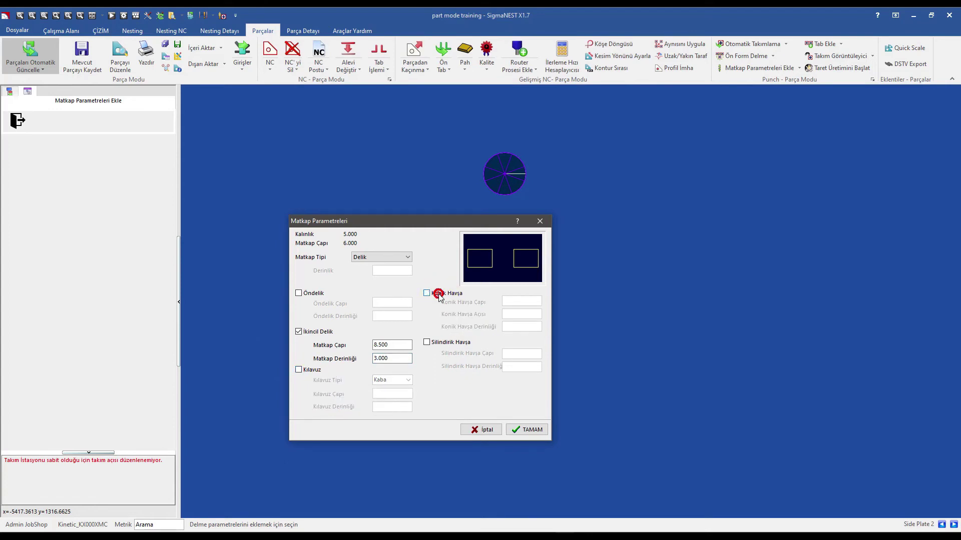
{"action": "left_click", "coordinate": [427, 343]}
Step: Apply the secondary hole parameters and regenerate the automatic drill path across the holes
{"action": "left_click", "coordinate": [521, 429]}
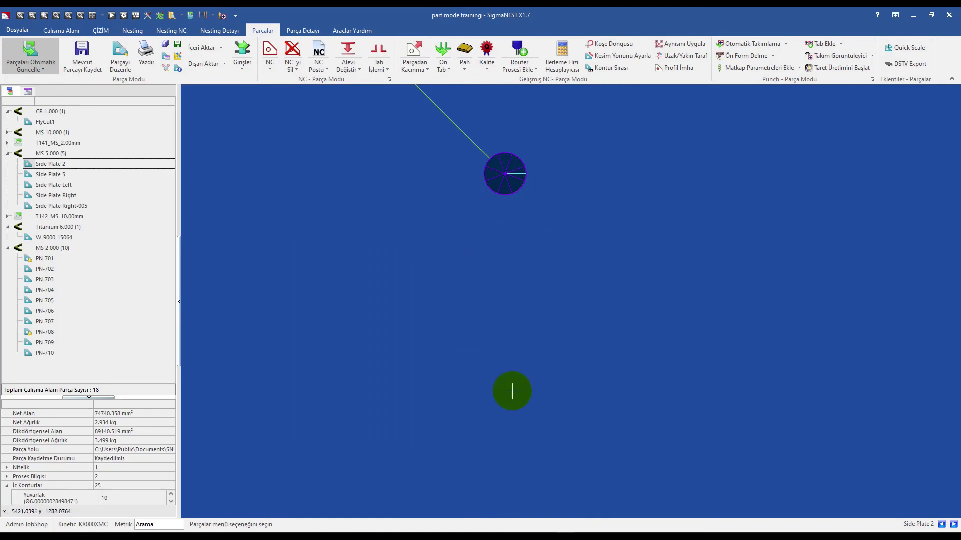
{"action": "scroll", "coordinate": [460, 263], "scroll_direction": "up", "scroll_amount": 1}
{"action": "scroll", "coordinate": [505, 216], "scroll_direction": "up", "scroll_amount": 3}
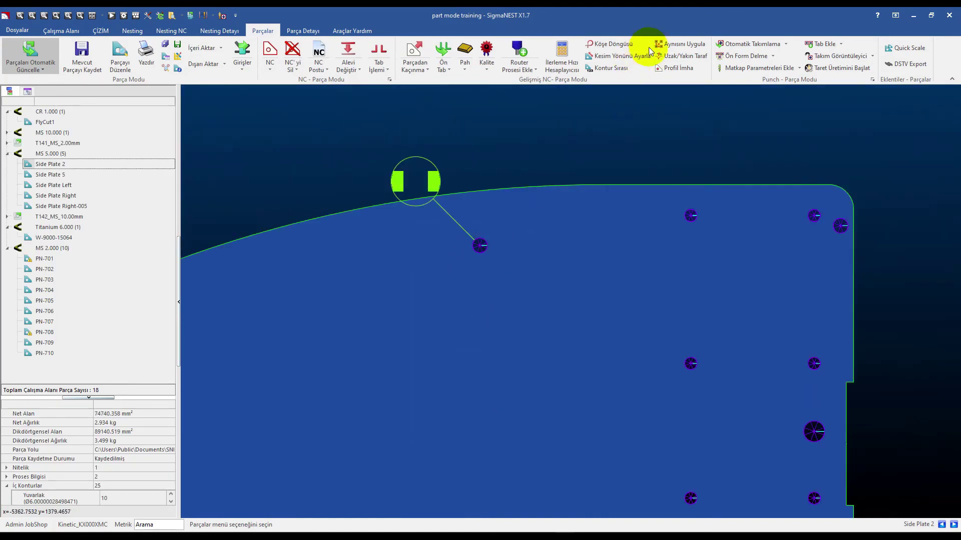
{"action": "left_click", "coordinate": [801, 68]}
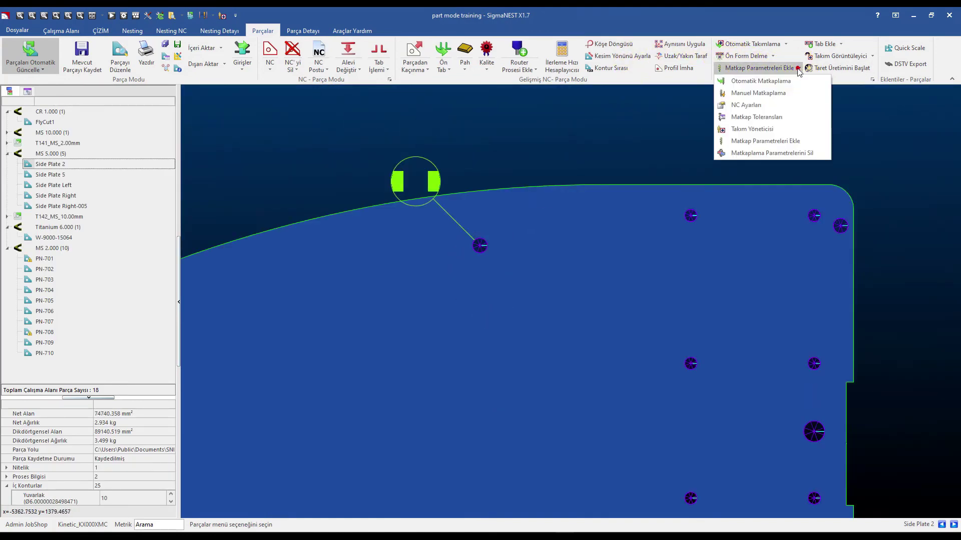
{"action": "left_click", "coordinate": [777, 85]}
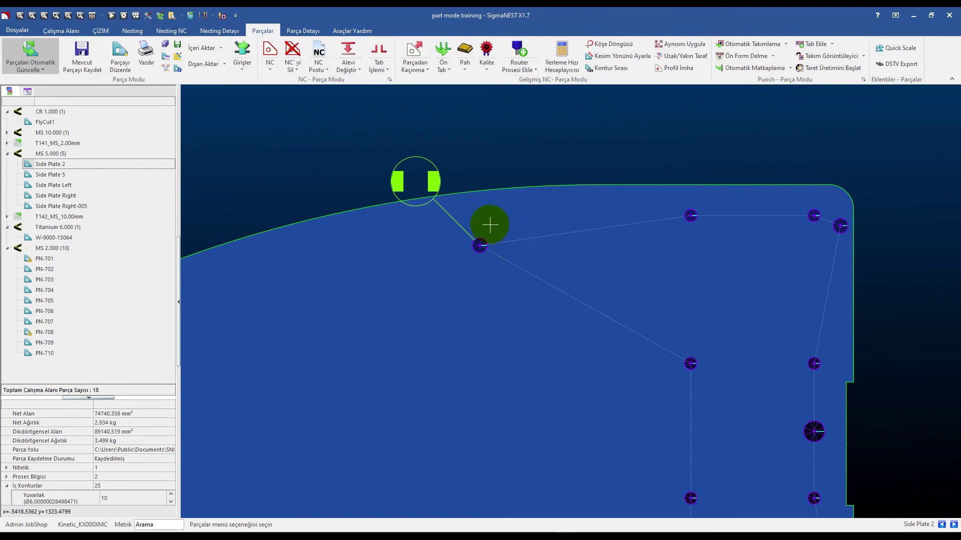
Step: Check the Matkap 8.500 drill in the tool manager, then close it
{"action": "left_click", "coordinate": [791, 68]}
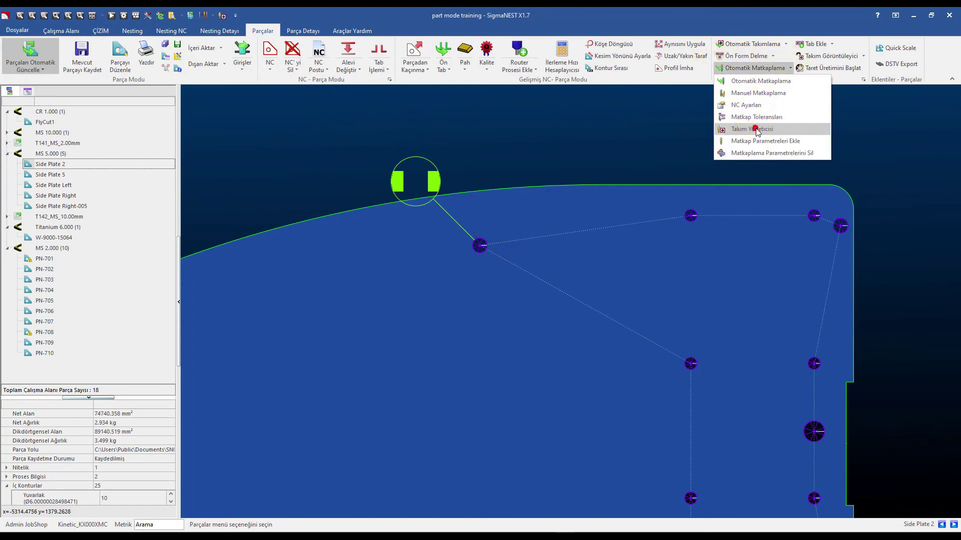
{"action": "left_click", "coordinate": [736, 132]}
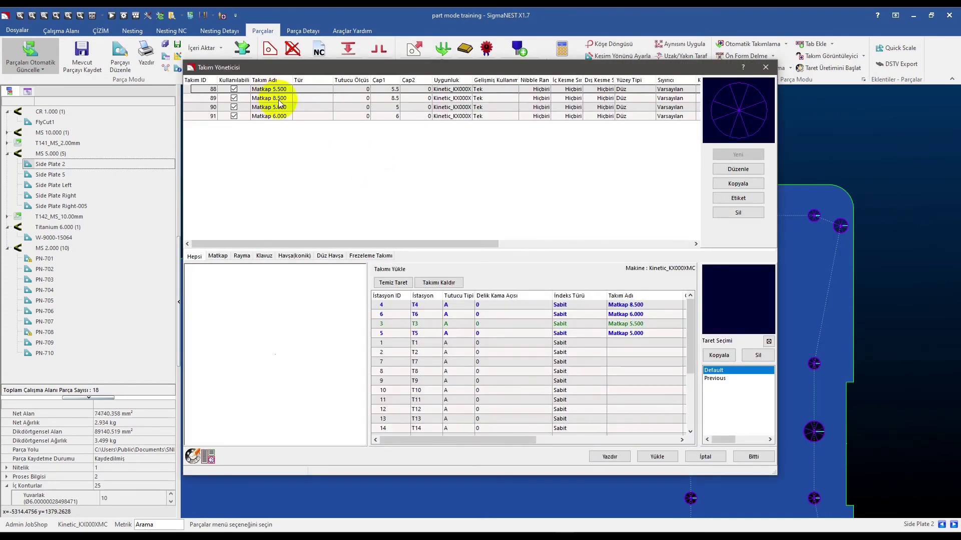
{"action": "left_click", "coordinate": [283, 98]}
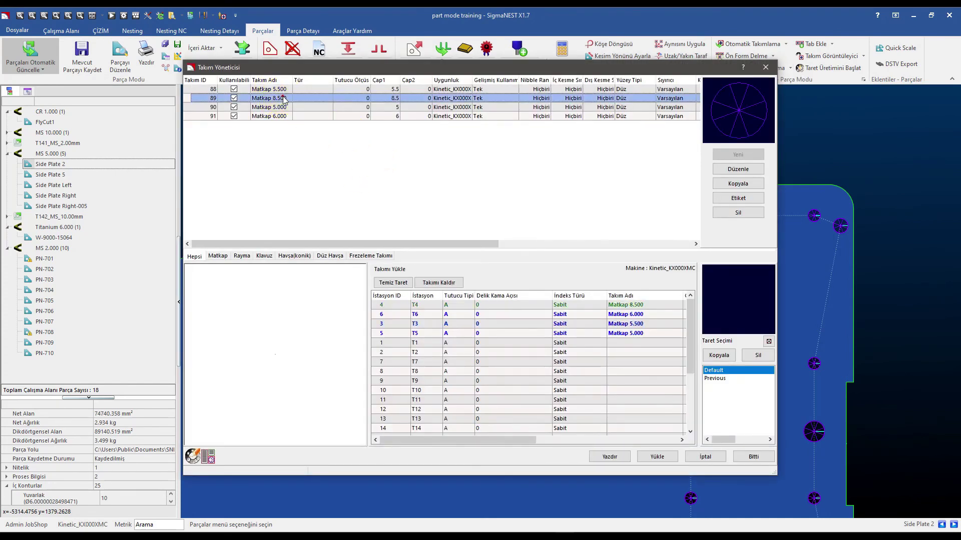
{"action": "left_click", "coordinate": [750, 457]}
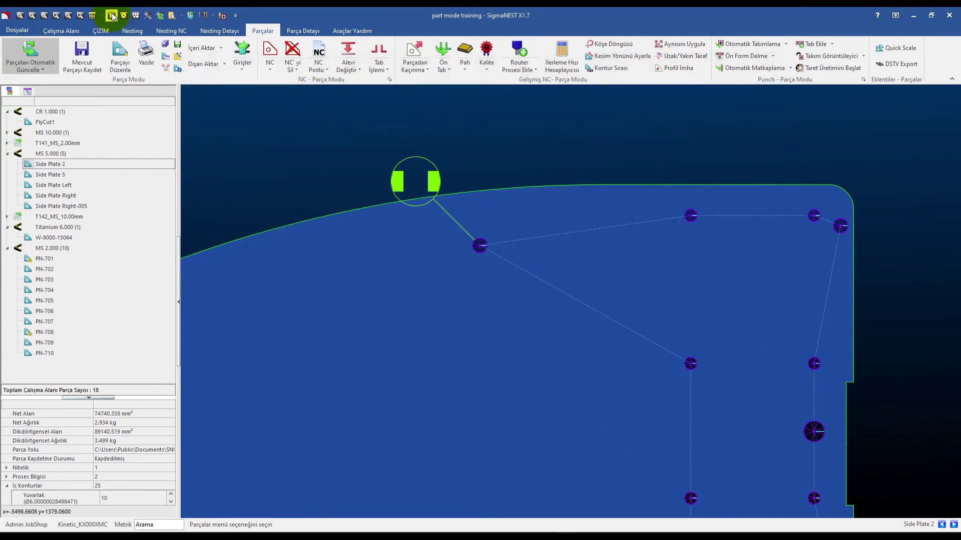
Step: Delete the existing NC and regenerate the automatic drill path
{"action": "left_click", "coordinate": [292, 50]}
{"action": "left_click", "coordinate": [736, 67]}
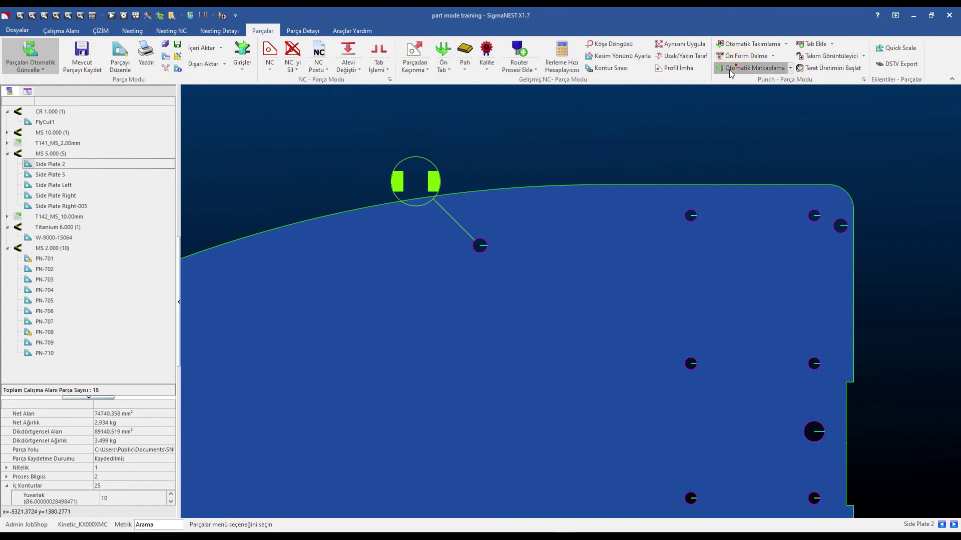
{"action": "scroll", "coordinate": [478, 243], "scroll_direction": "up", "scroll_amount": 3}
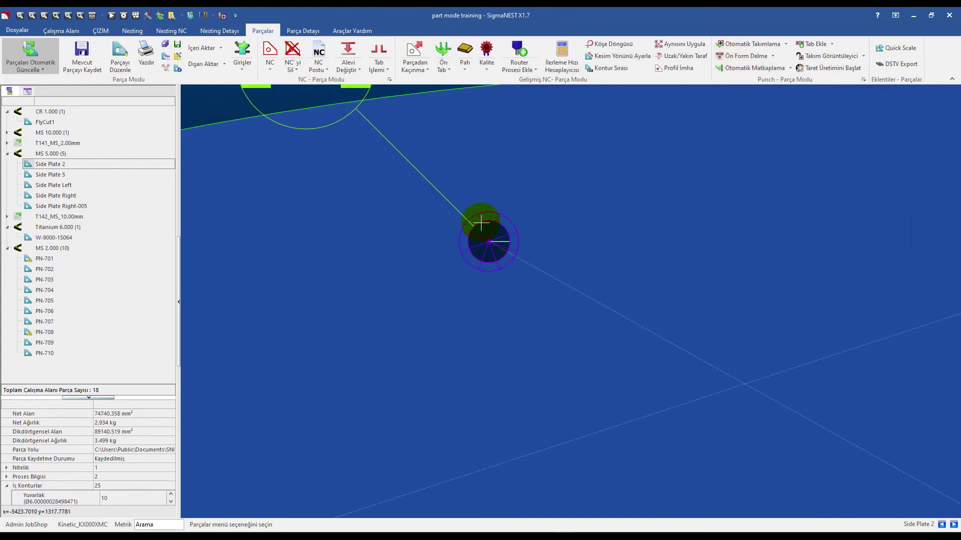
{"action": "scroll", "coordinate": [471, 215], "scroll_direction": "down", "scroll_amount": 3}
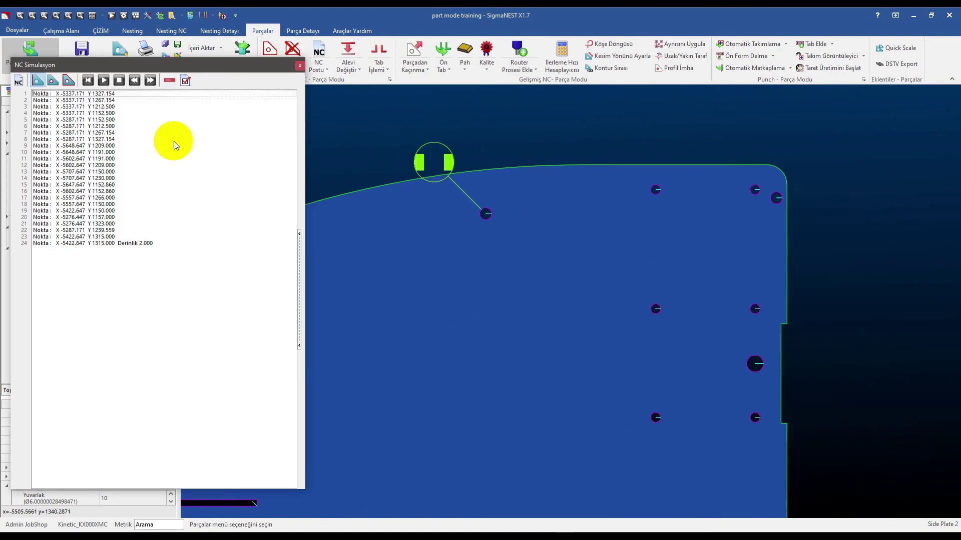
Step: Step through the 24 drill points in NC Simulasyon, view the NC code, and close it
{"action": "left_click", "coordinate": [100, 95]}
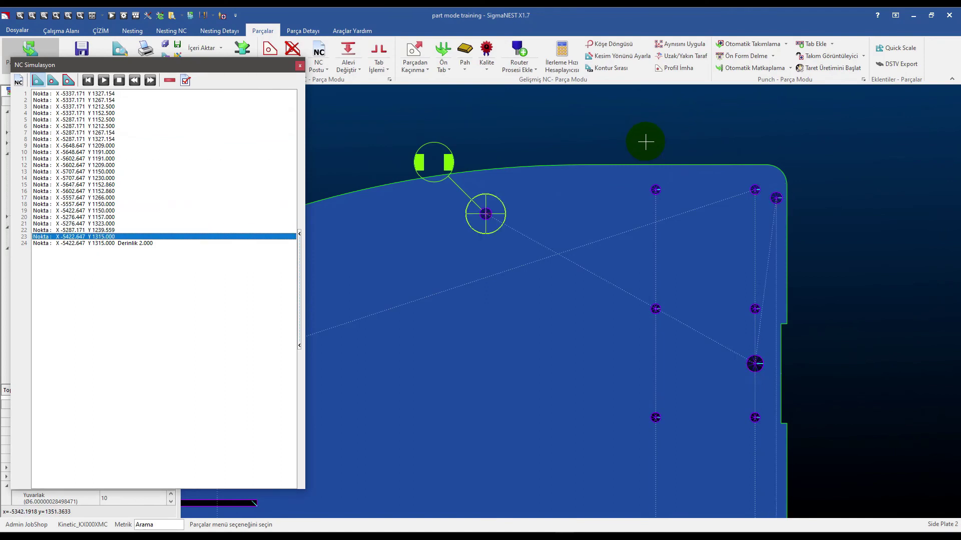
{"action": "key", "text": "Up"}
{"action": "key", "text": "Up"}
{"action": "key", "text": "Down"}
{"action": "key", "text": "Down"}
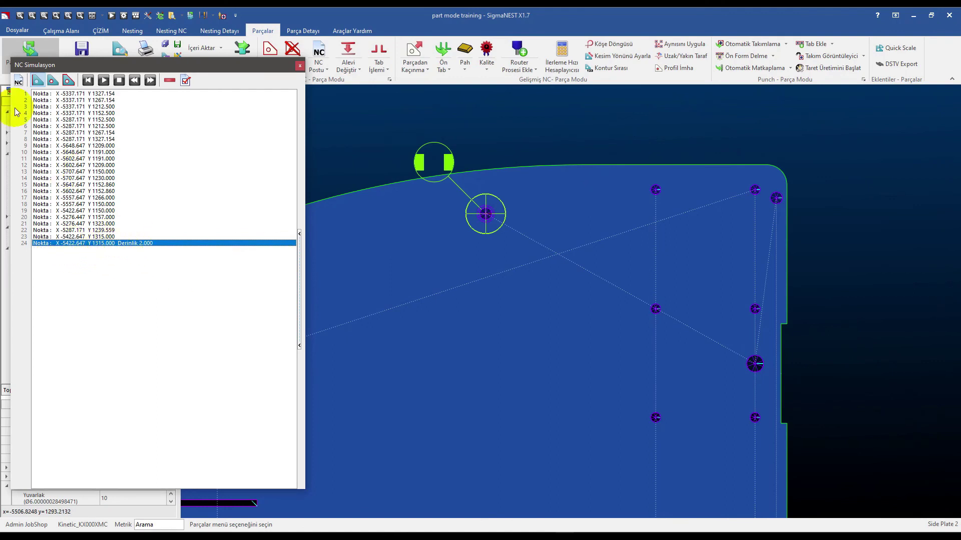
{"action": "left_click", "coordinate": [19, 81]}
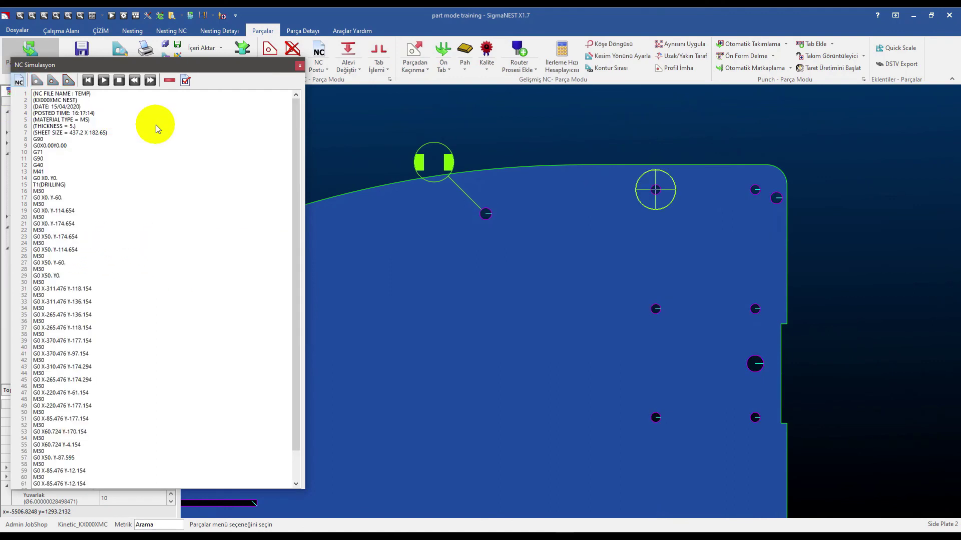
{"action": "left_click", "coordinate": [300, 65]}
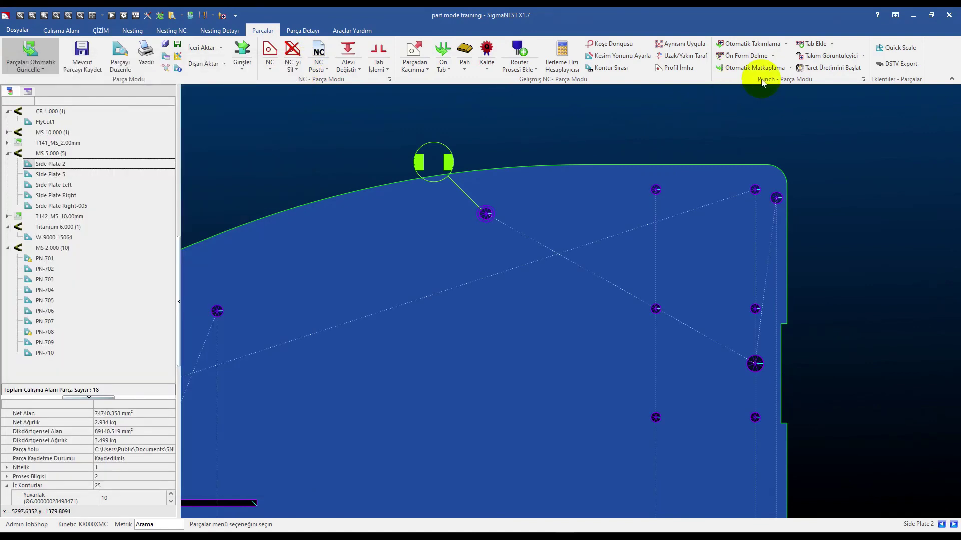
Step: Remove the added drill parameters from the hole with Matkaplama Parametrelerini Sil
{"action": "left_click", "coordinate": [790, 68]}
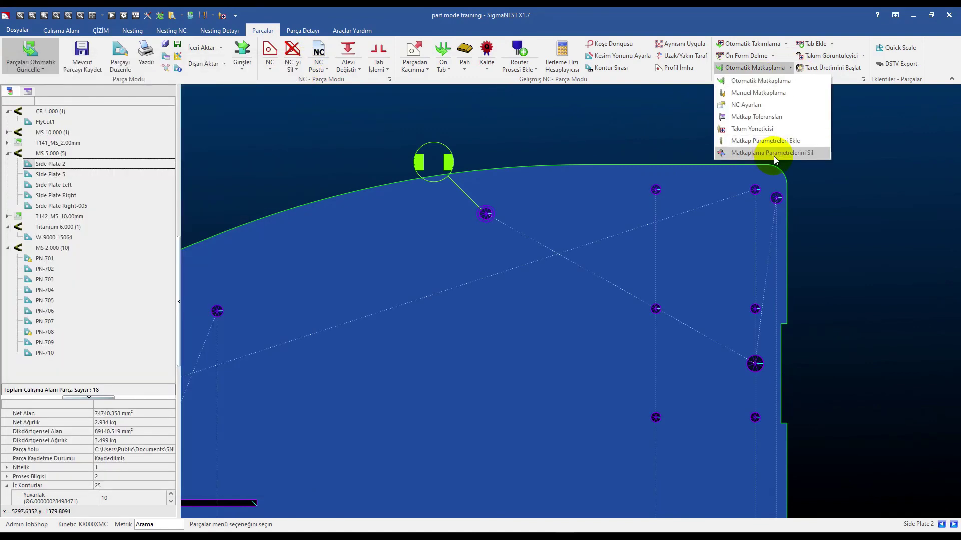
{"action": "left_click", "coordinate": [776, 153]}
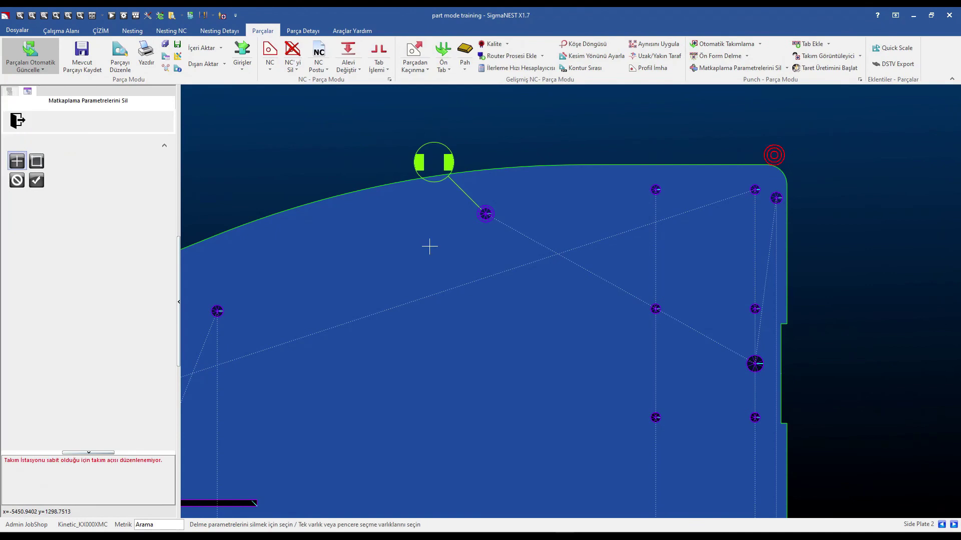
{"action": "right_click", "coordinate": [493, 188]}
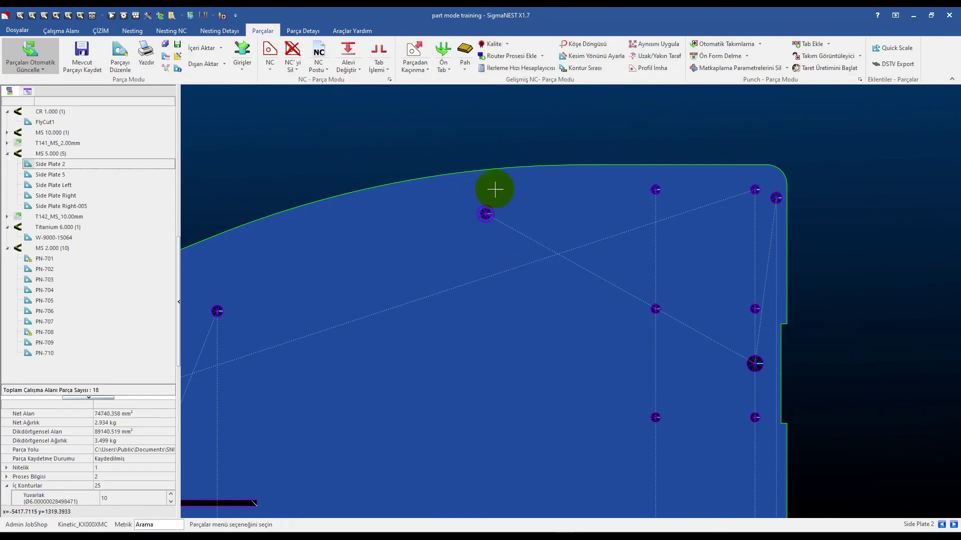
Step: Delete the NC and regenerate the automatic drill path for the whole part
{"action": "left_click", "coordinate": [295, 56]}
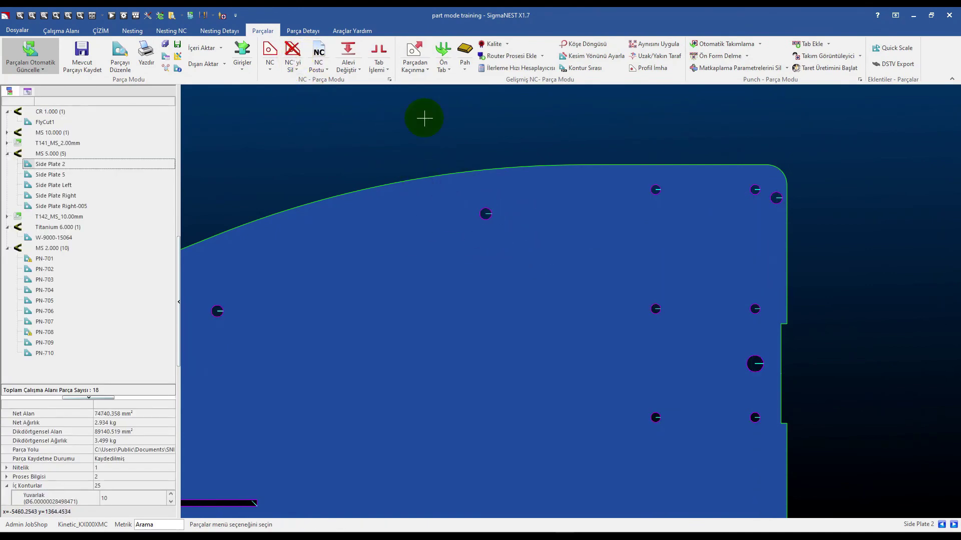
{"action": "left_click", "coordinate": [787, 68]}
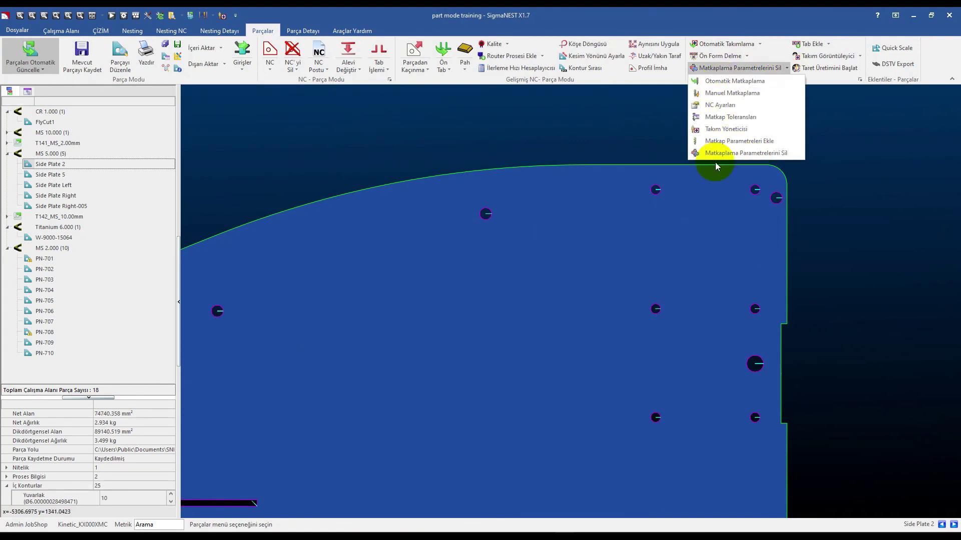
{"action": "left_click", "coordinate": [726, 81]}
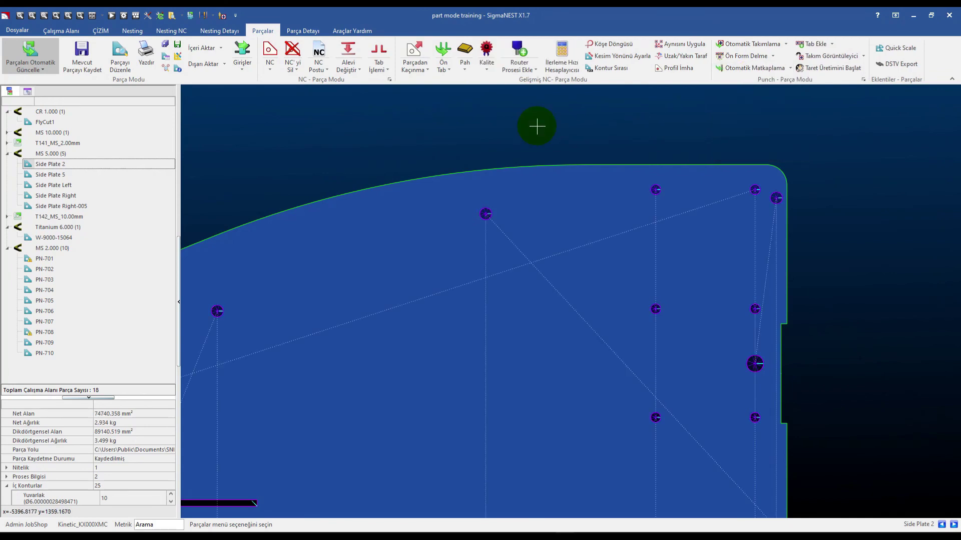
{"action": "scroll", "coordinate": [675, 114], "scroll_direction": "down", "scroll_amount": 3}
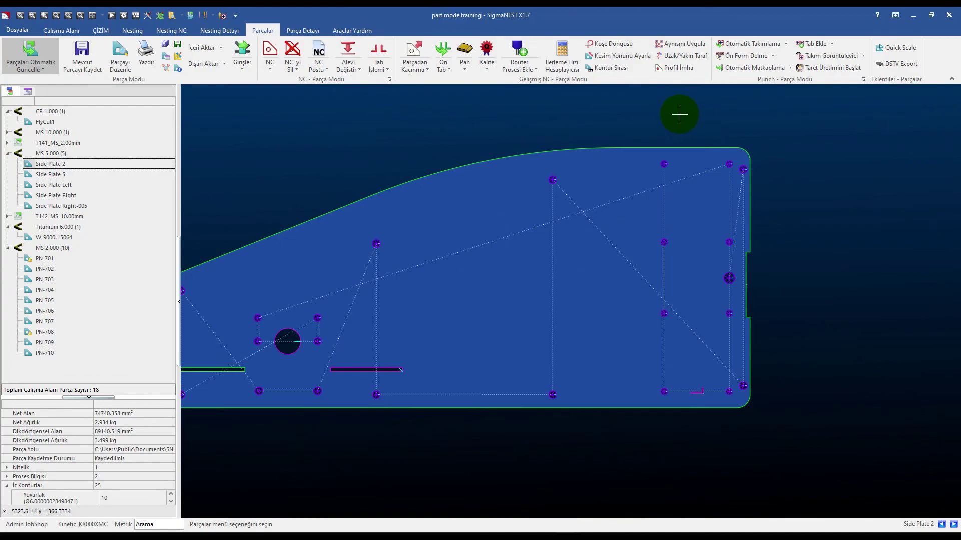